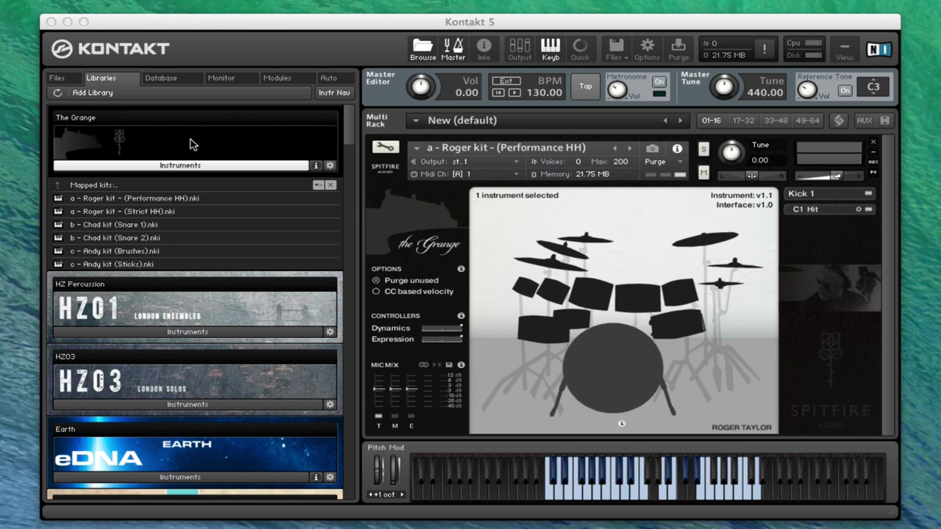
- Open the Mapped kits folder inside Instruments Mixes in The Grange library
click(79, 188)
click(85, 189)
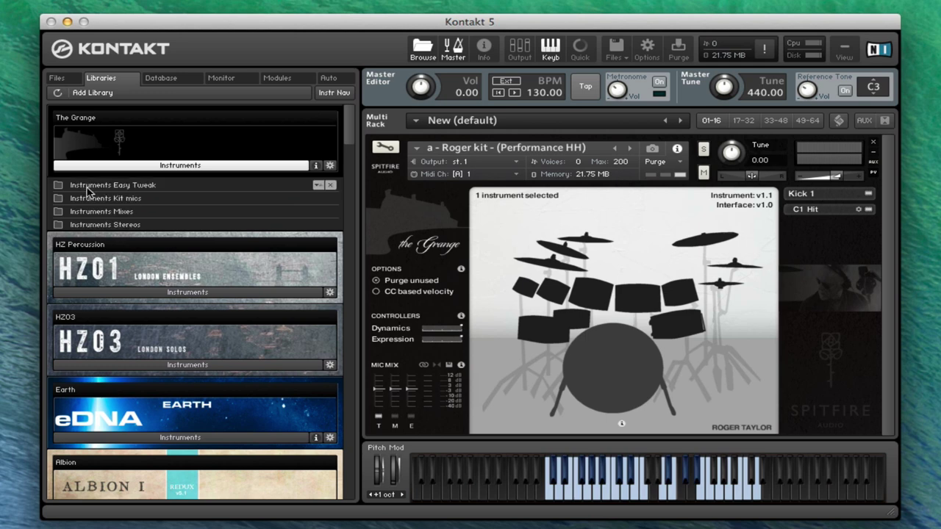
double_click(124, 213)
double_click(96, 213)
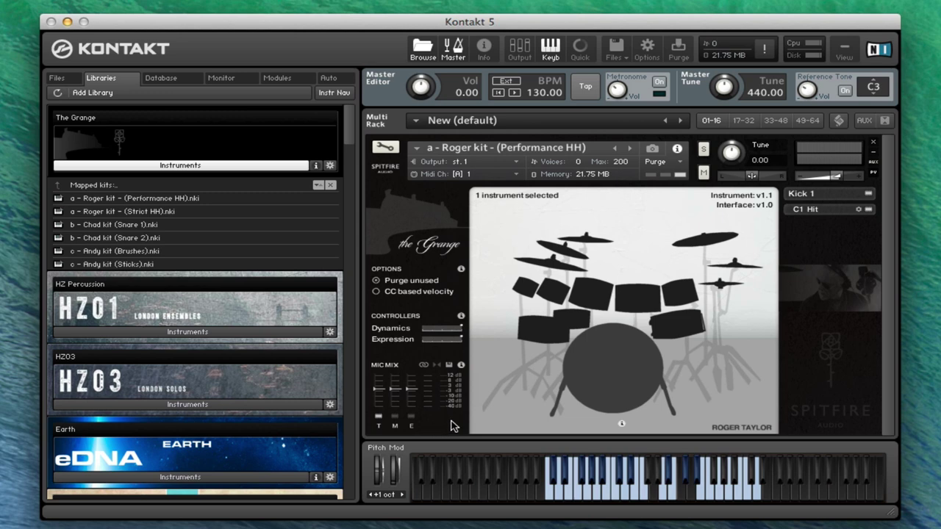
- Audition the Roger kit's M and E mixes one at a time, leaving only E active
click(379, 425)
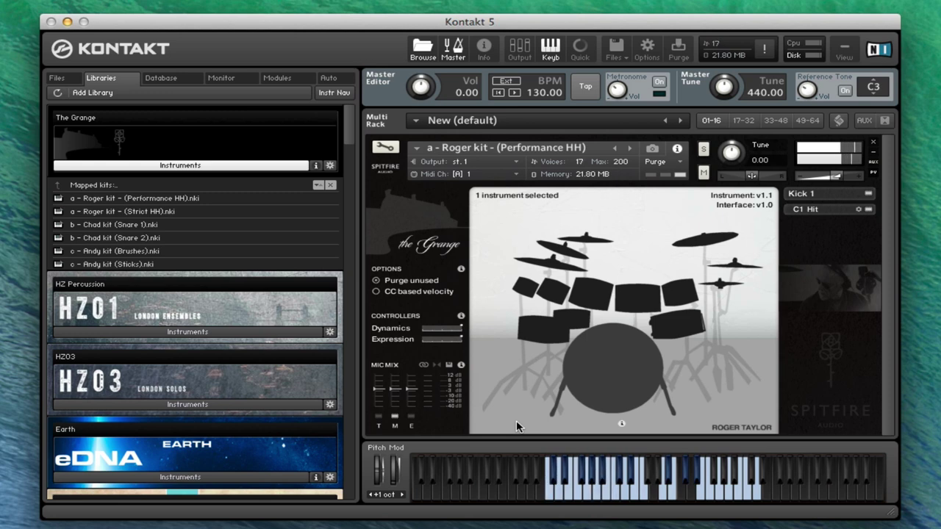
click(395, 416)
click(395, 416)
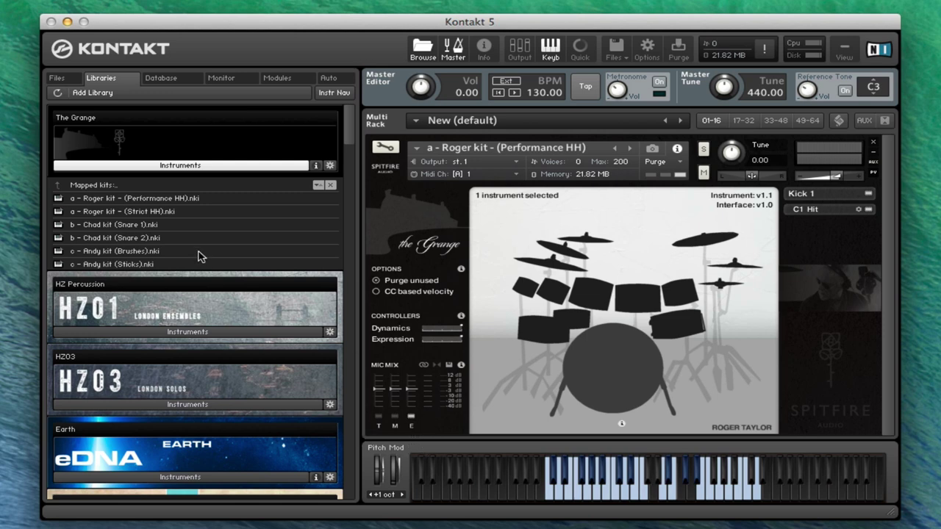
- Replace the loaded Roger kit with b - Chad kit (Snare 1) and dismiss the help bubble
click(103, 225)
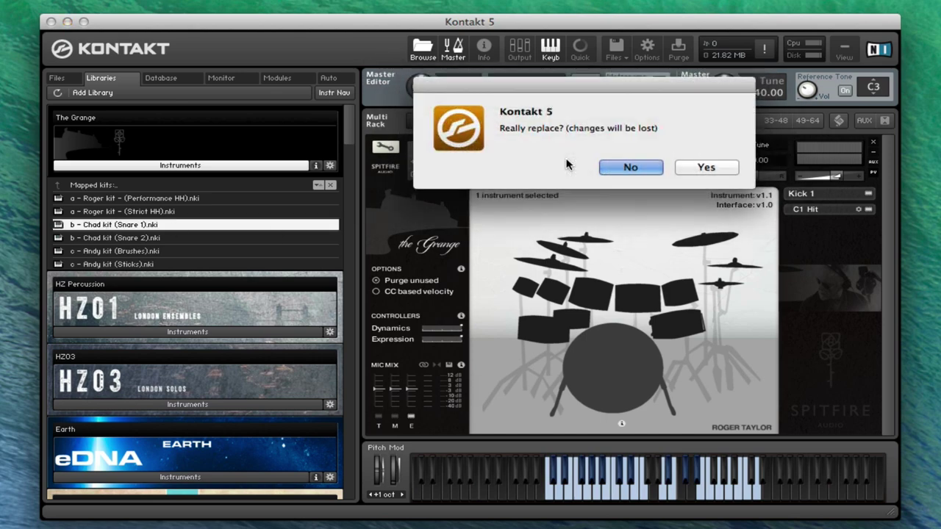
click(706, 167)
click(554, 352)
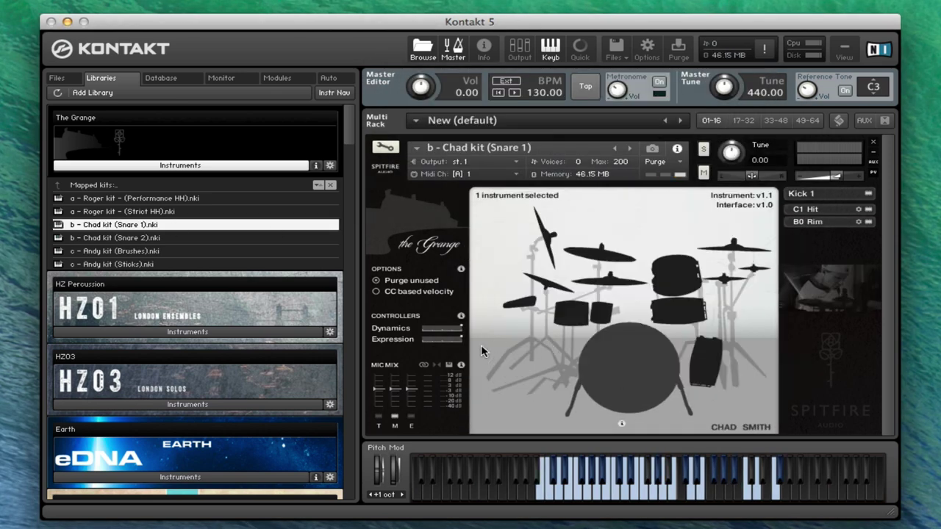
- Compare the Chad kit's individual mixes and enable T, M and E together
click(378, 416)
click(396, 419)
click(394, 417)
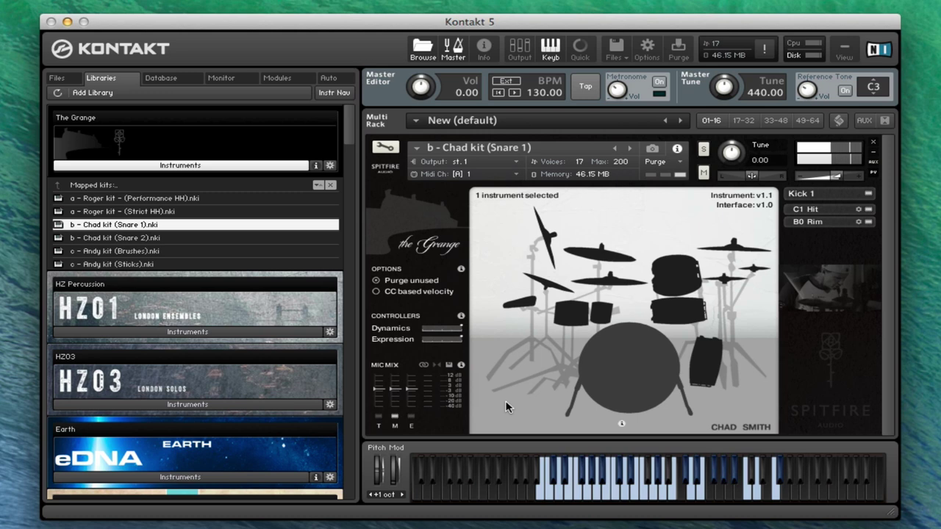
click(396, 417)
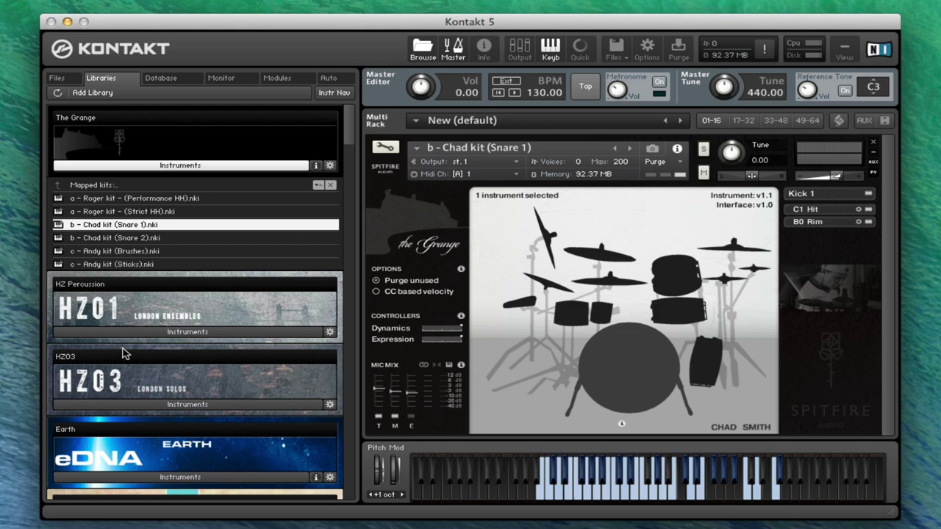
- Replace the Chad kit with c - Andy kit (Brushes) and dismiss the help bubble
click(119, 252)
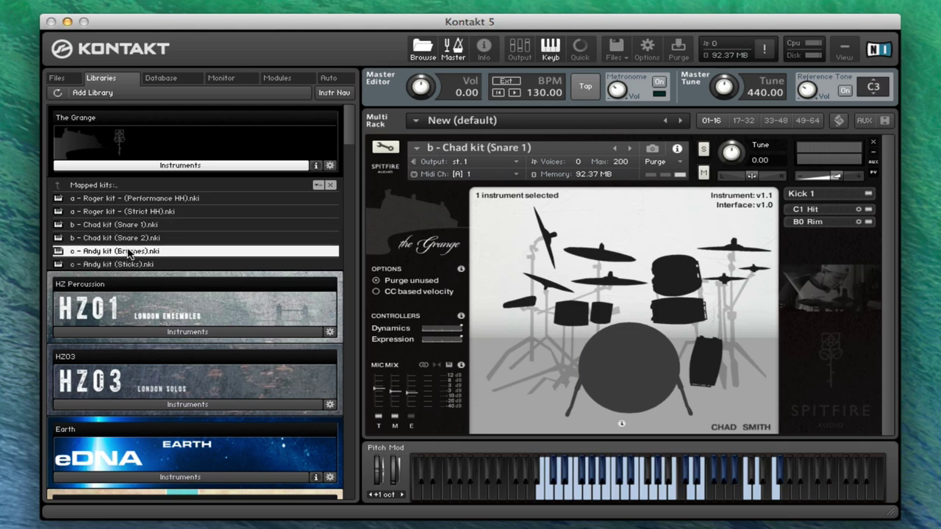
drag(128, 253, 615, 153)
click(698, 169)
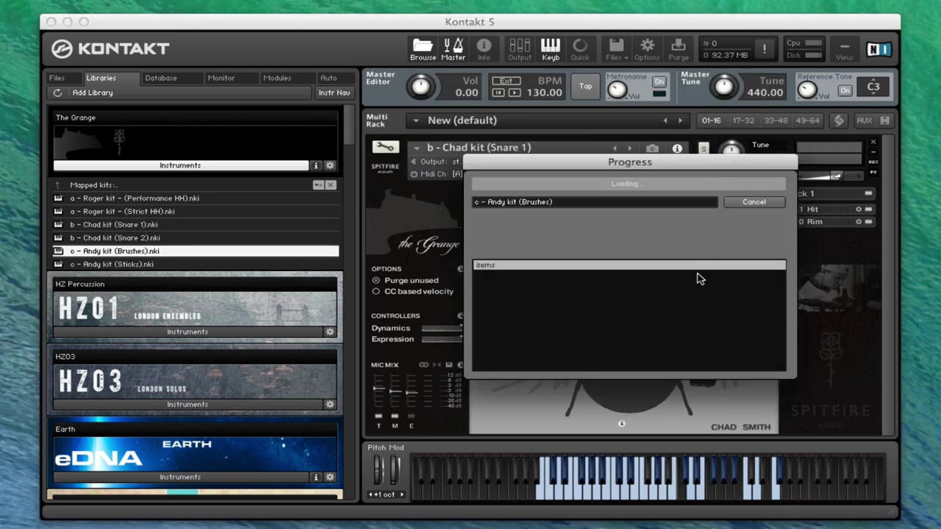
click(692, 309)
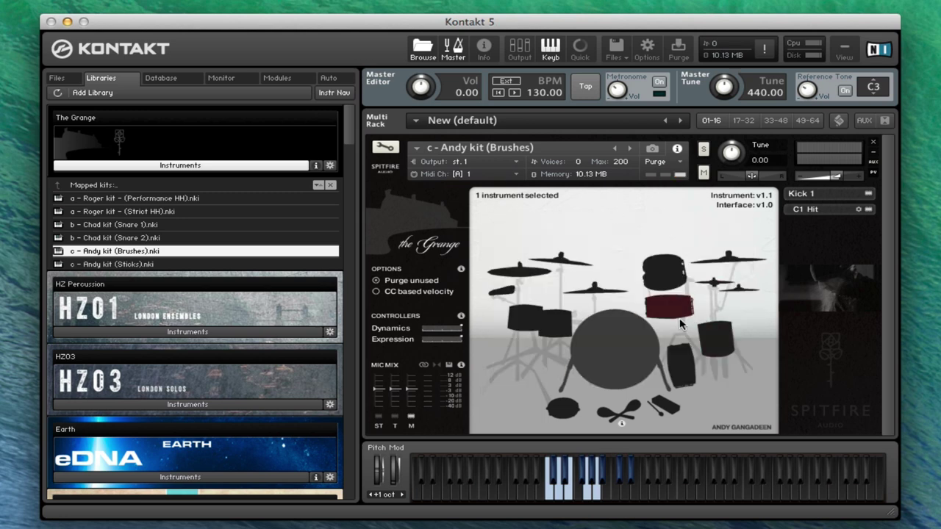
- Audition the ST, T and M mixes of the Andy Brushes kit one at a time, leaving only M active
click(389, 423)
click(407, 424)
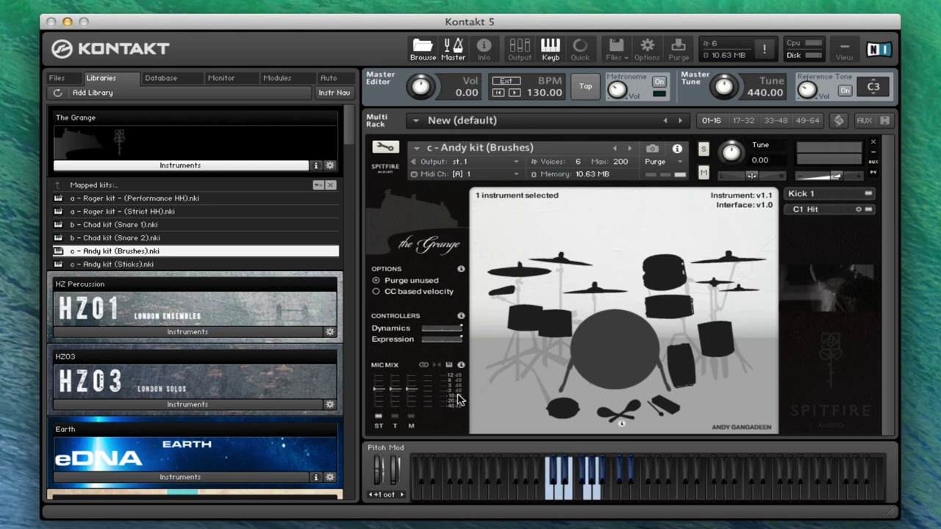
click(396, 417)
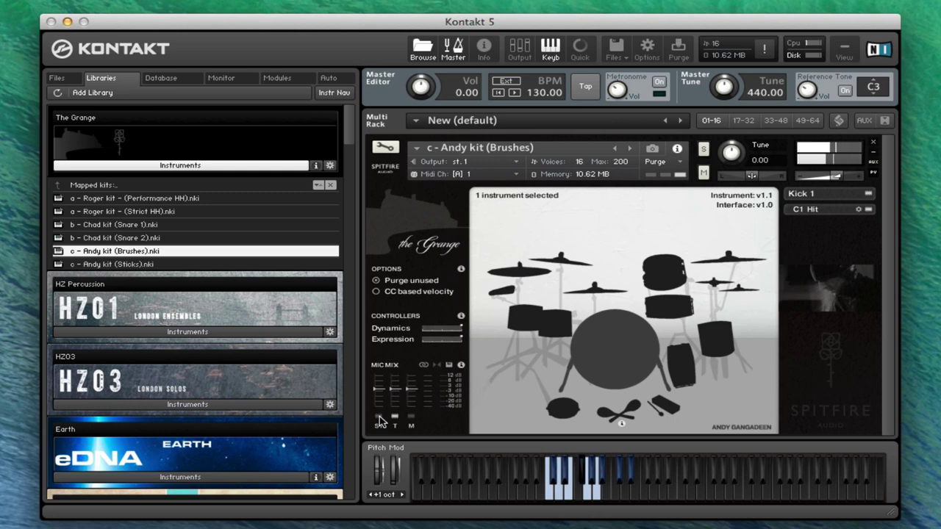
click(380, 417)
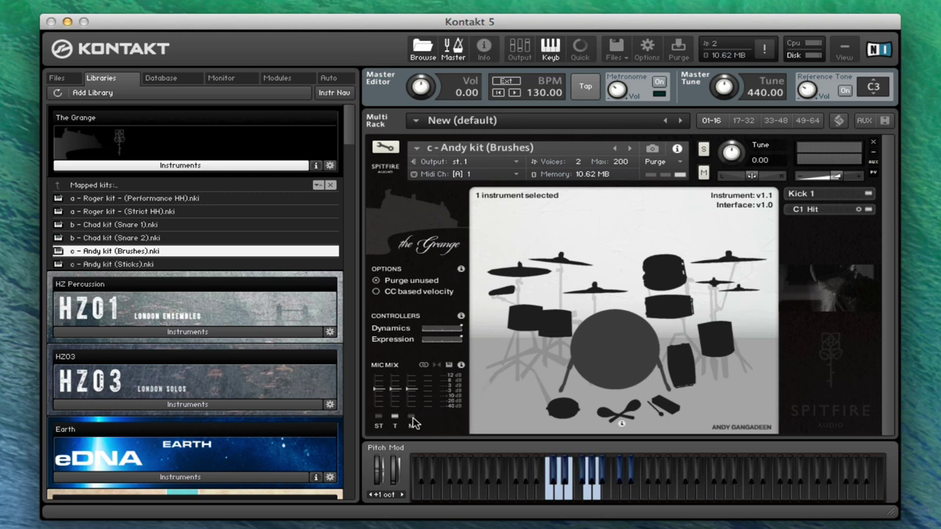
click(395, 417)
click(413, 418)
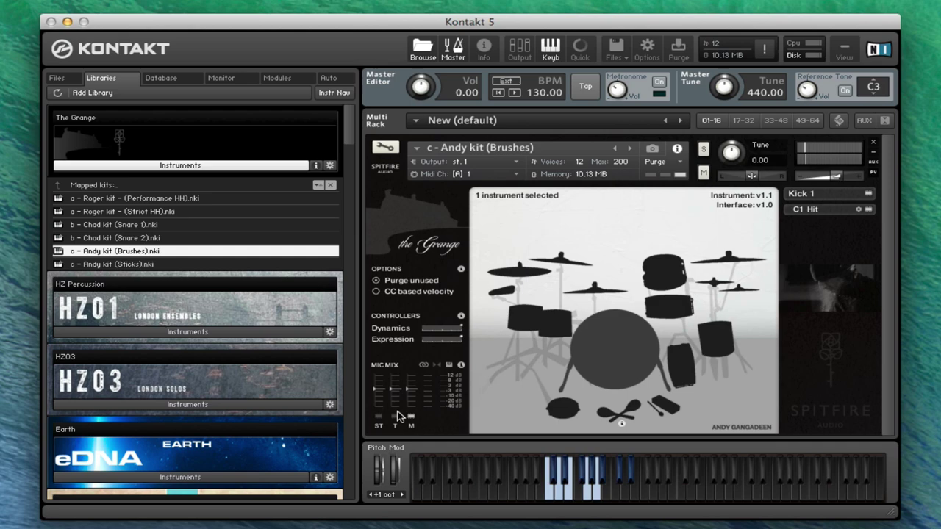
- Replace the Brushes kit with c - Andy kit (Sticks) and make ST its active mix
drag(88, 263, 507, 169)
click(703, 166)
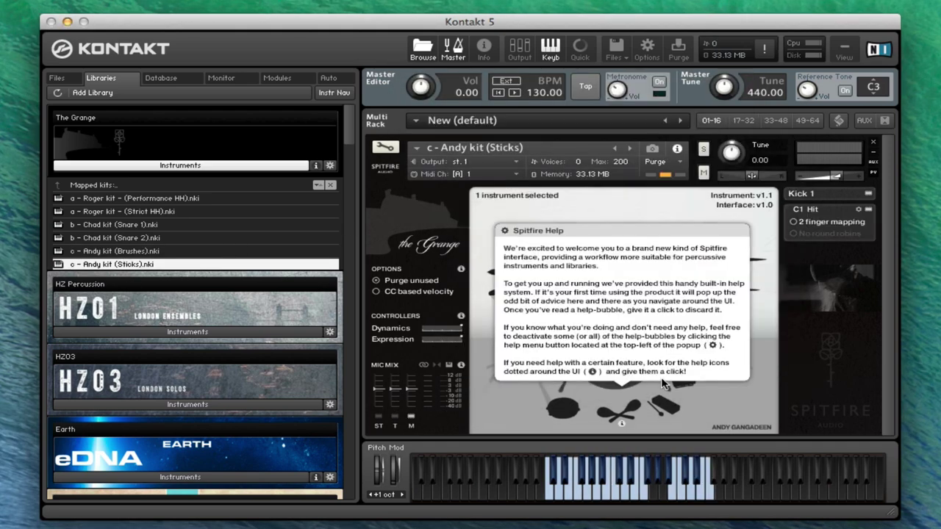
click(378, 416)
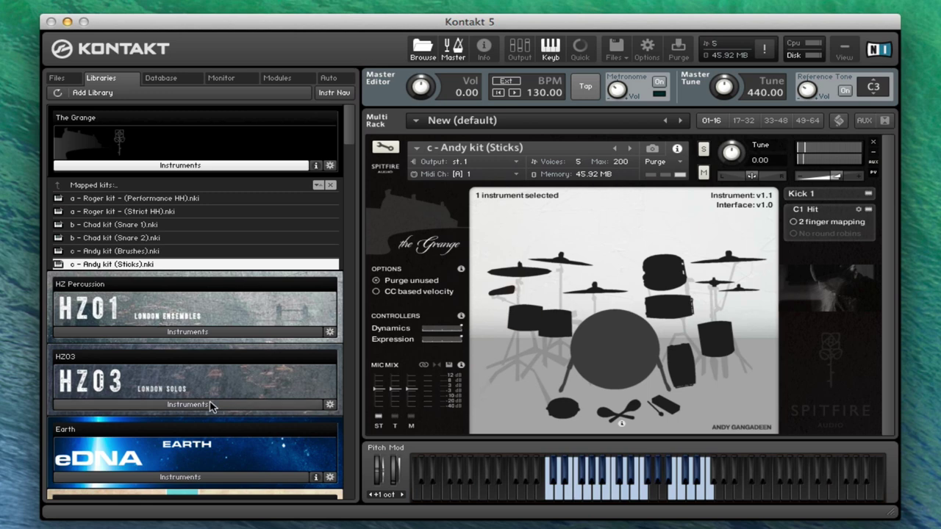
- Return to the library's main folder list and open the Mapped kits folder inside Instruments Kit mics
click(101, 188)
click(125, 186)
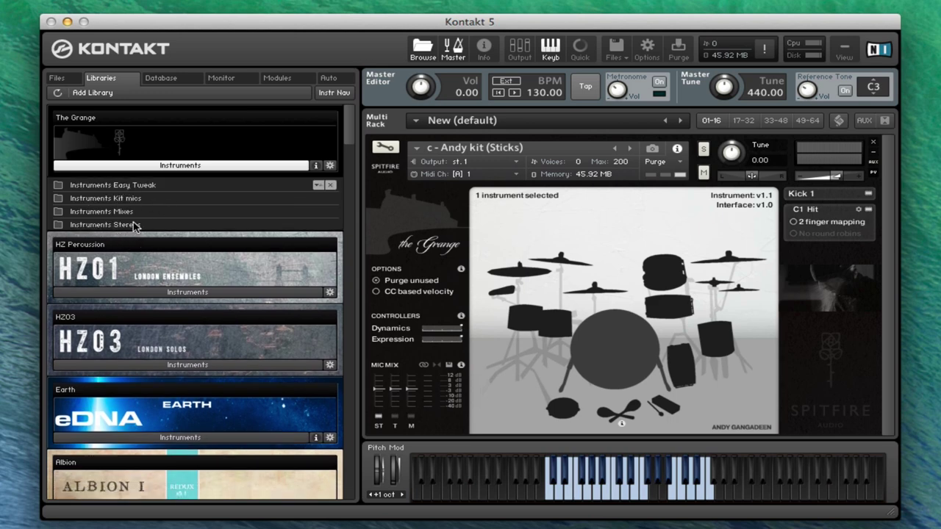
double_click(96, 204)
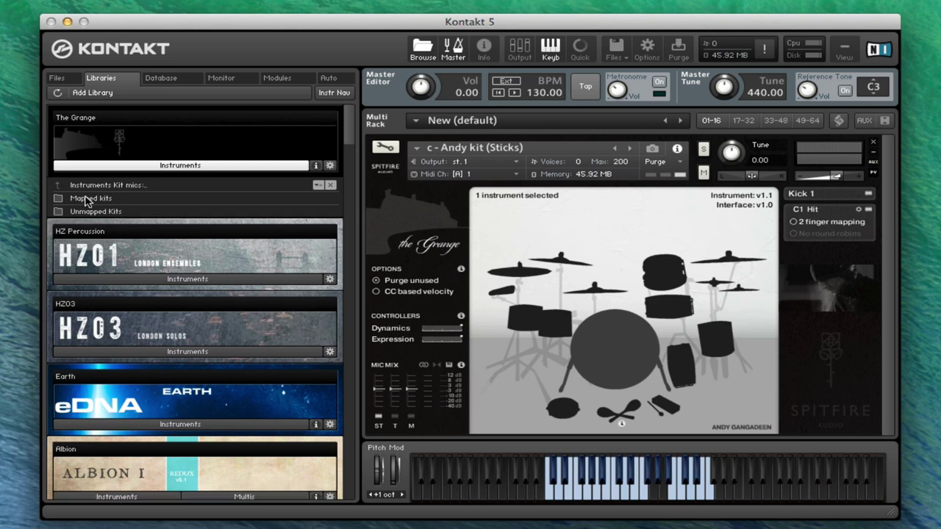
double_click(86, 198)
- Replace the Andy kit with the Kit mics version of b - Chad kit (Snare 2) and dismiss the help bubble
click(101, 227)
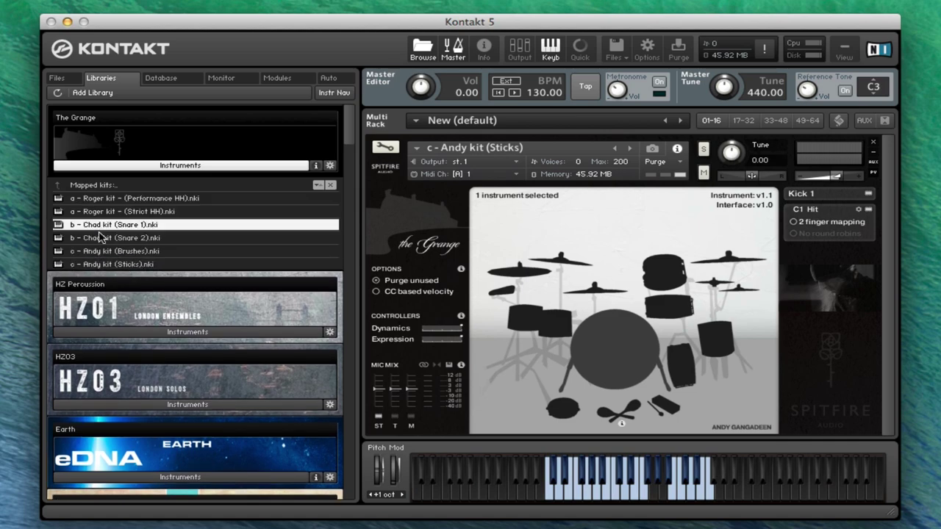
click(103, 238)
drag(563, 171, 565, 171)
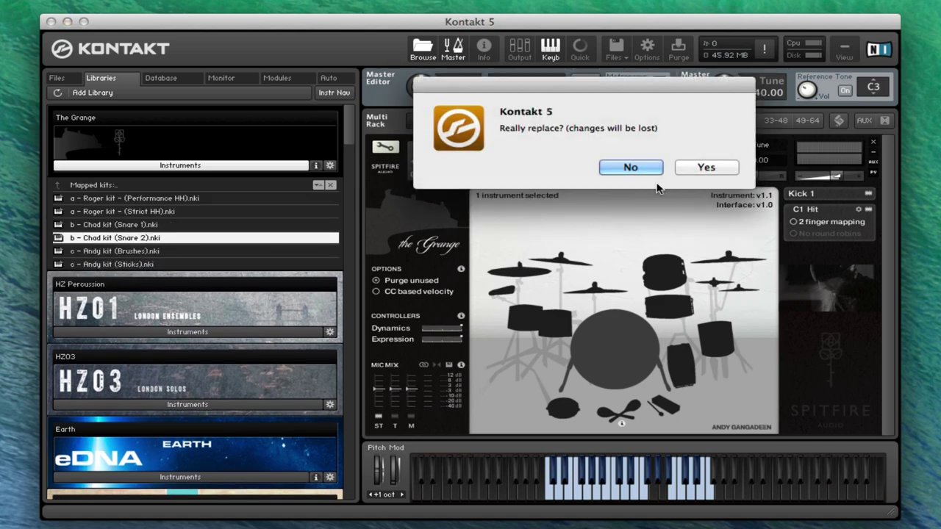
click(708, 168)
click(653, 306)
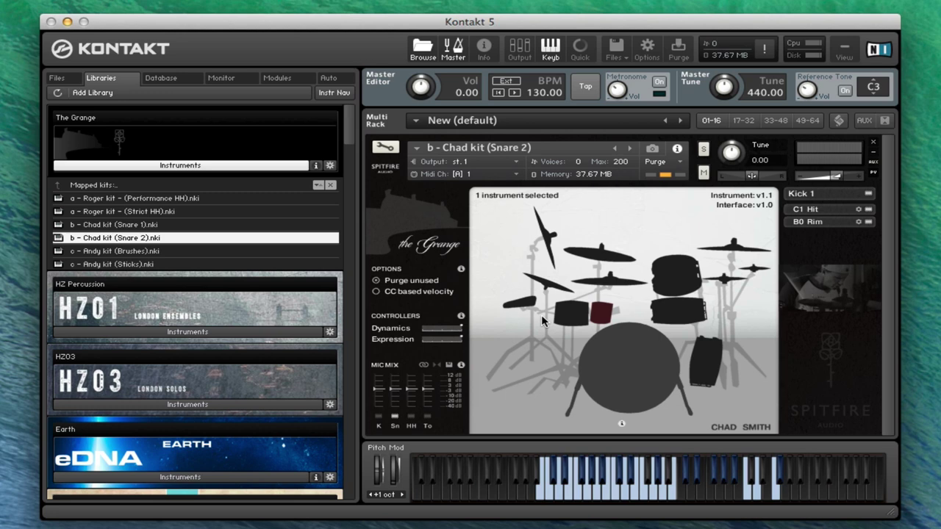
- Compare the Chad kit's close microphones and enable K, Sn, HH and To together
click(395, 426)
click(396, 417)
click(379, 417)
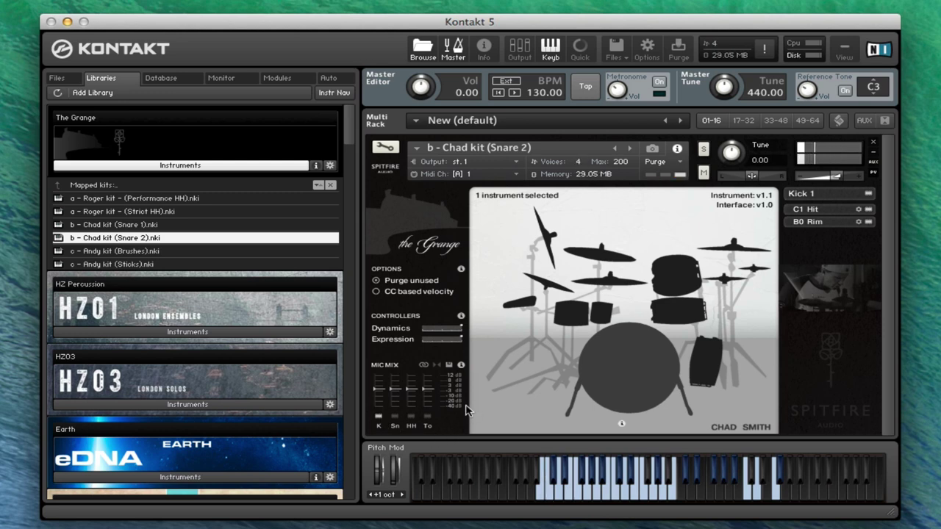
click(410, 417)
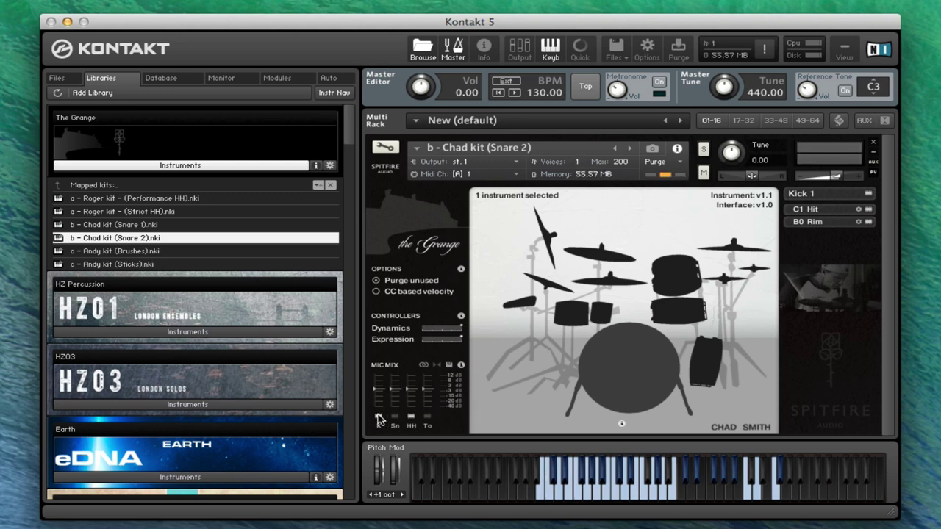
click(395, 419)
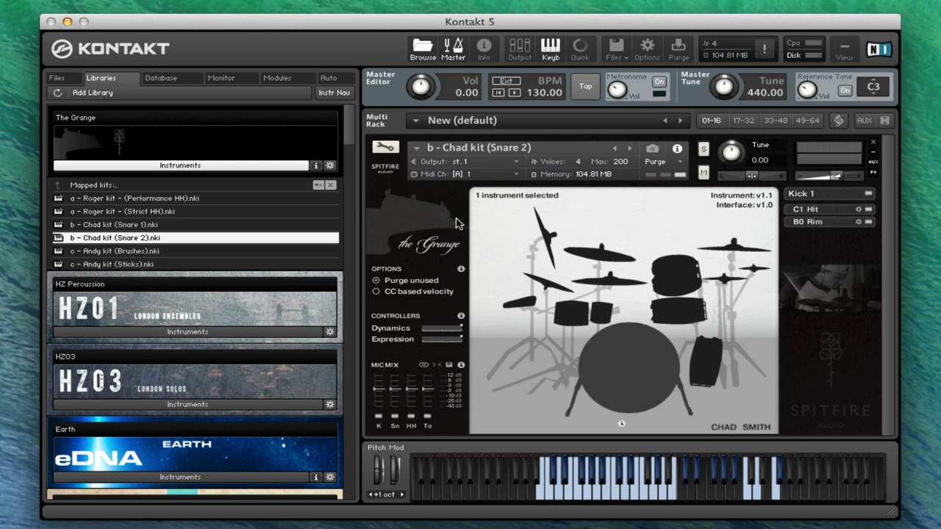
- Go back to the main folder list and open the Mapped kits folder inside Instruments Stereos
click(120, 187)
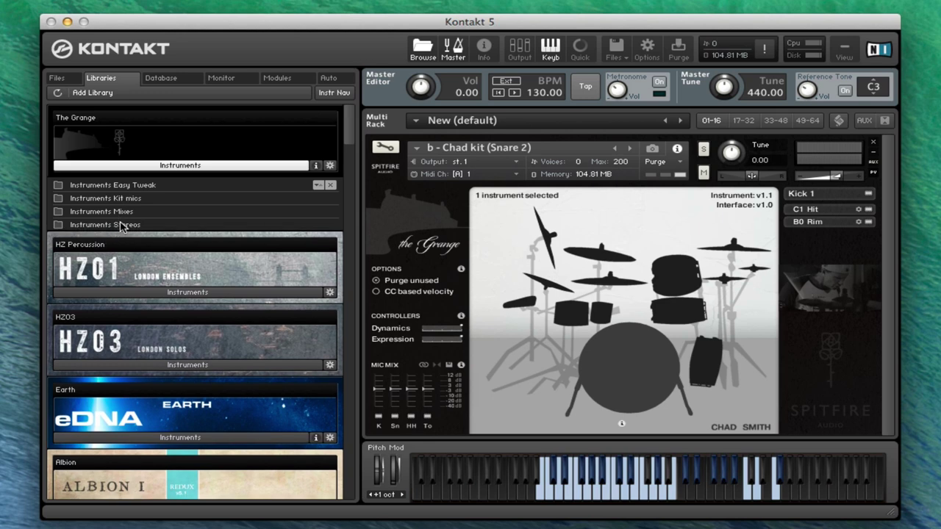
click(122, 225)
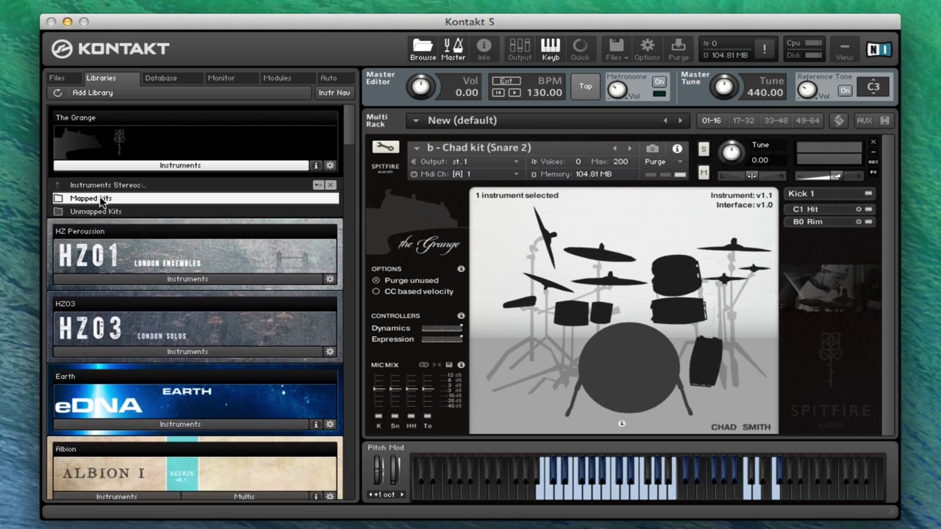
click(102, 203)
- Replace the loaded kit with the Stereos version of b - Chad kit (Snare 2) and dismiss the help bubble
click(129, 238)
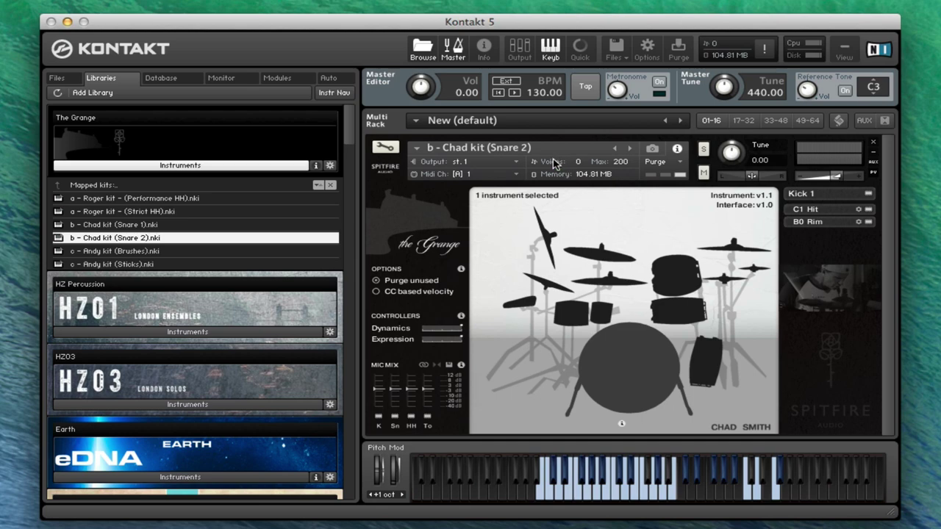
click(706, 166)
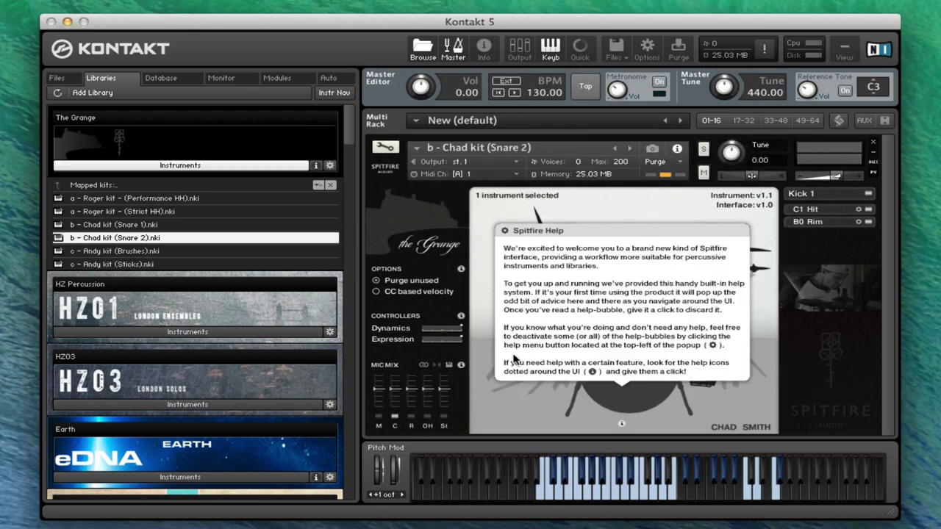
click(515, 359)
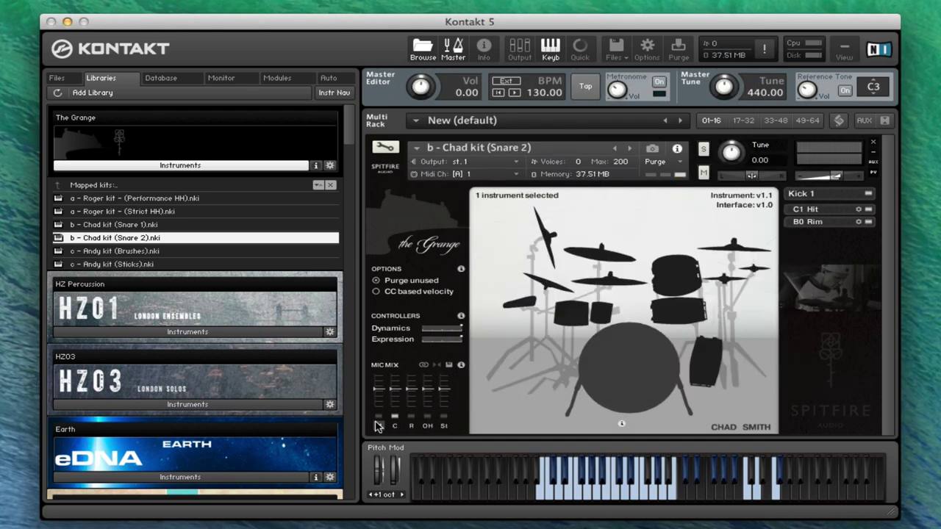
- Audition the Chad kit's M, C and R stereo microphones one at a time
click(379, 424)
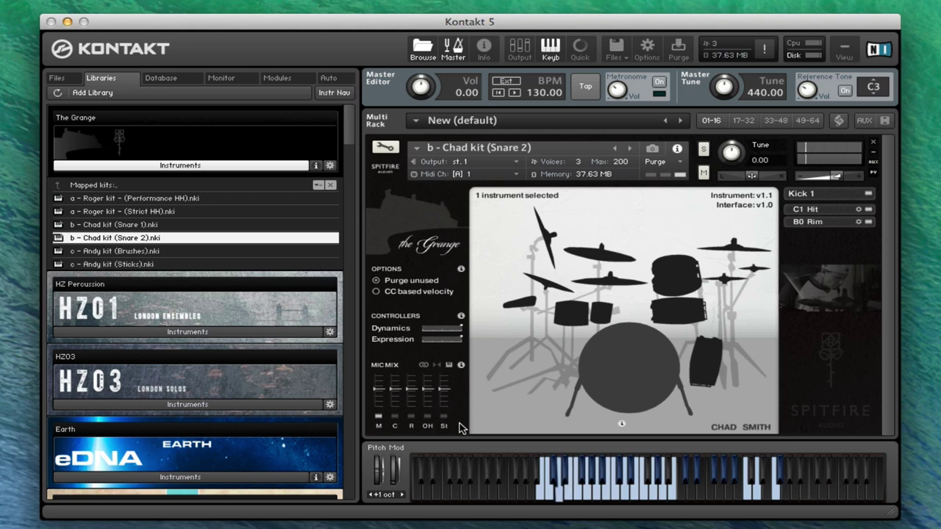
click(379, 417)
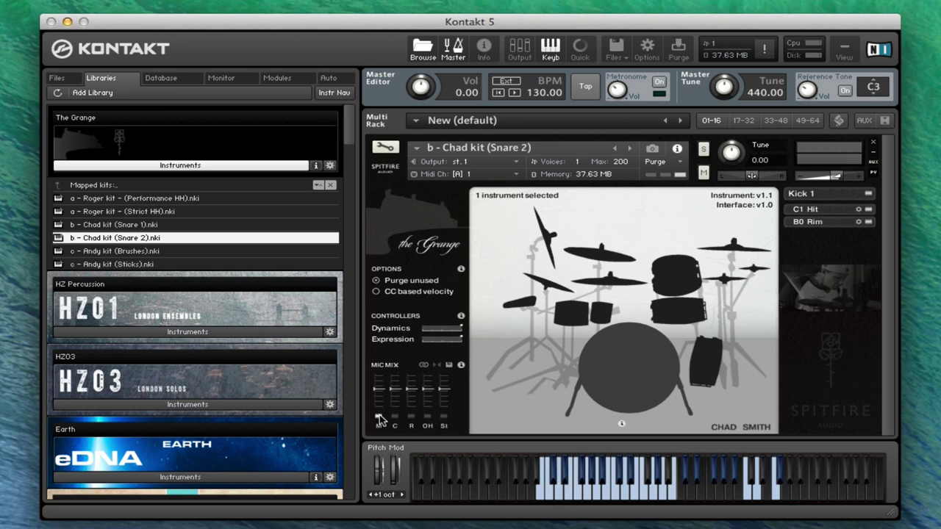
click(395, 416)
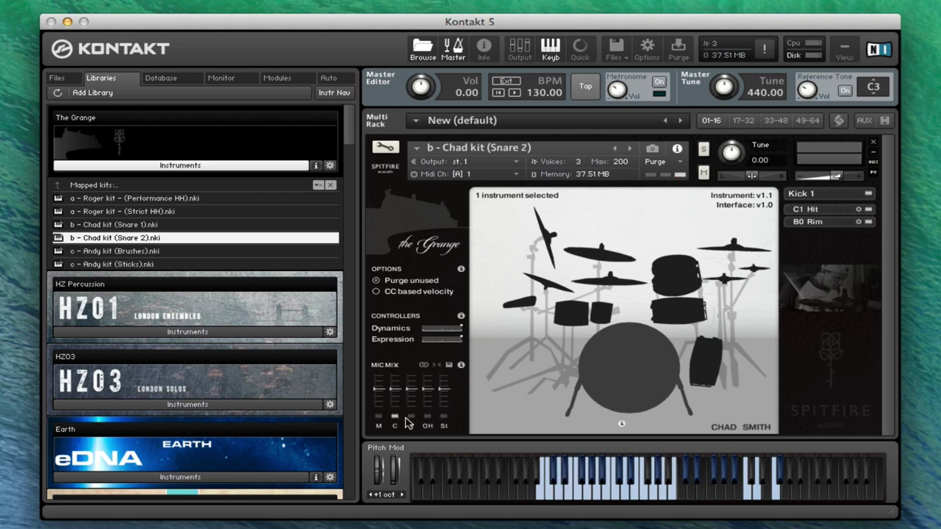
click(395, 417)
click(412, 417)
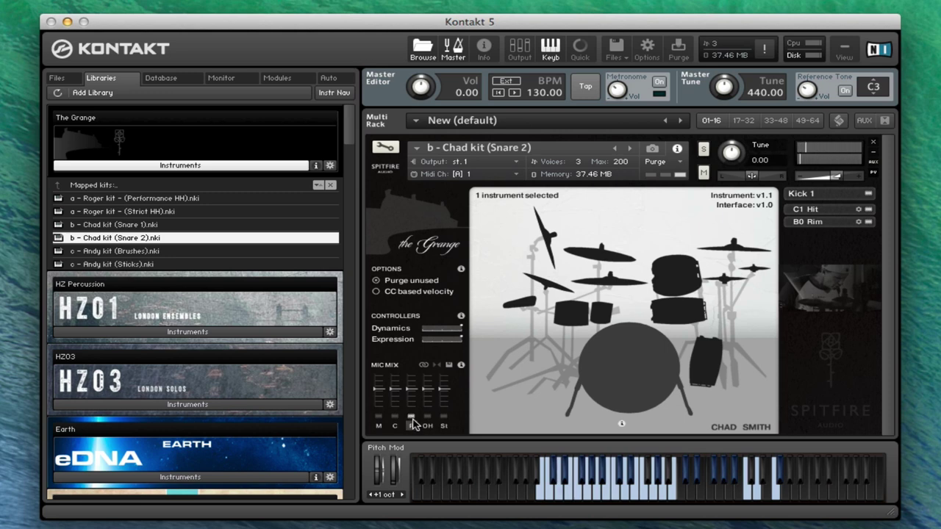
click(412, 416)
- Audition the OH and St stereo microphones separately, and leave only OH enabled
click(428, 417)
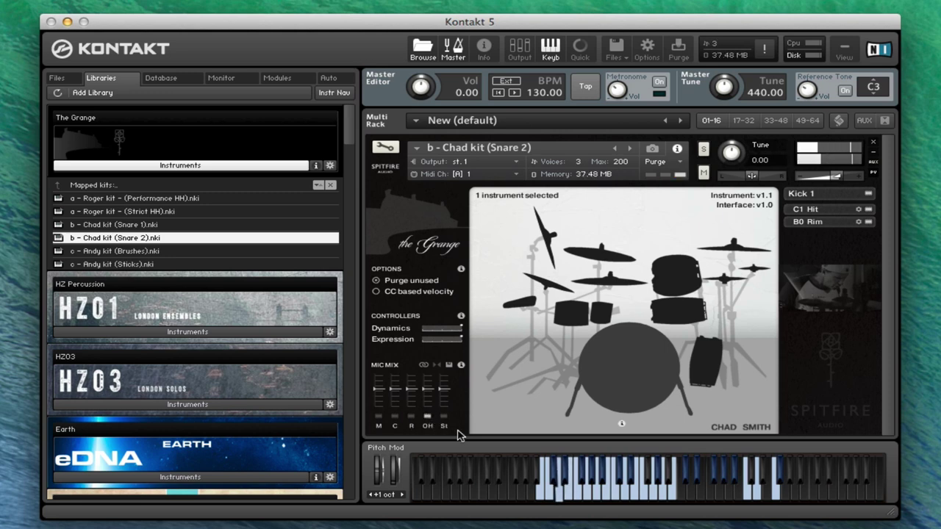
click(427, 416)
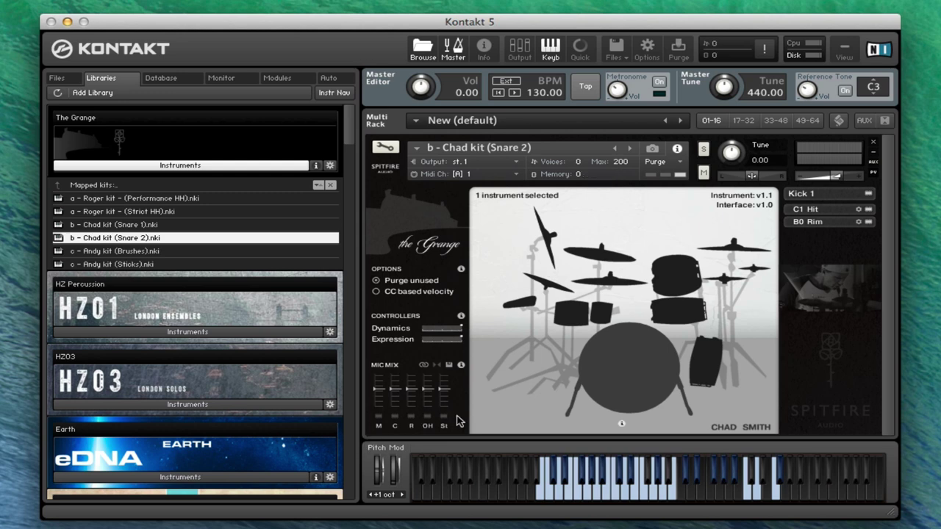
click(443, 417)
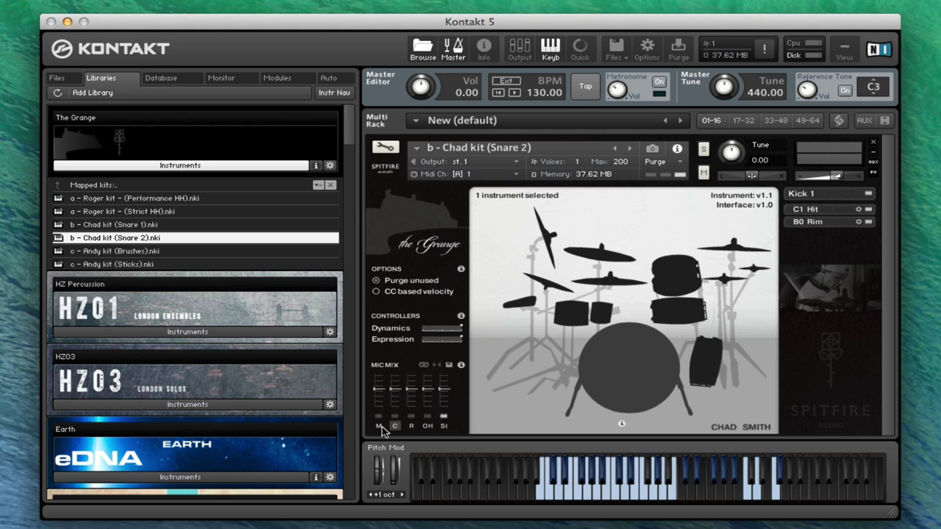
click(442, 426)
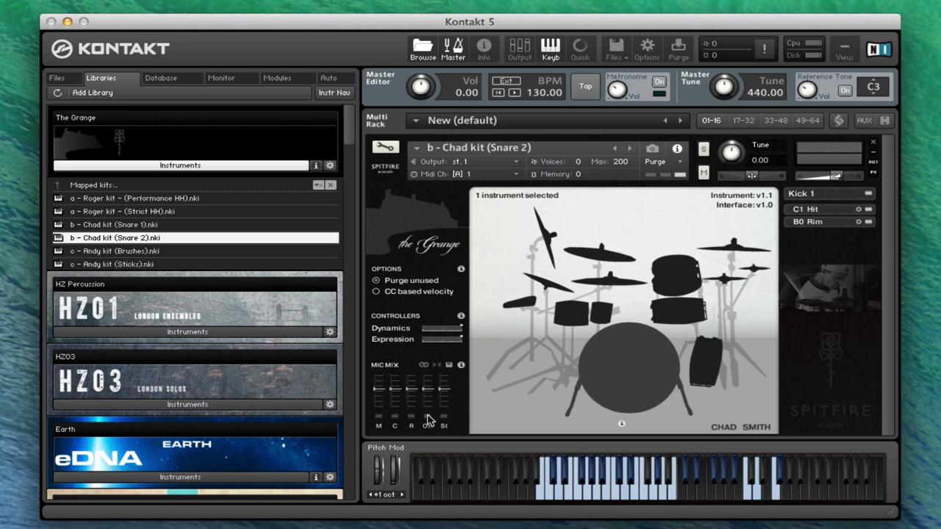
click(428, 422)
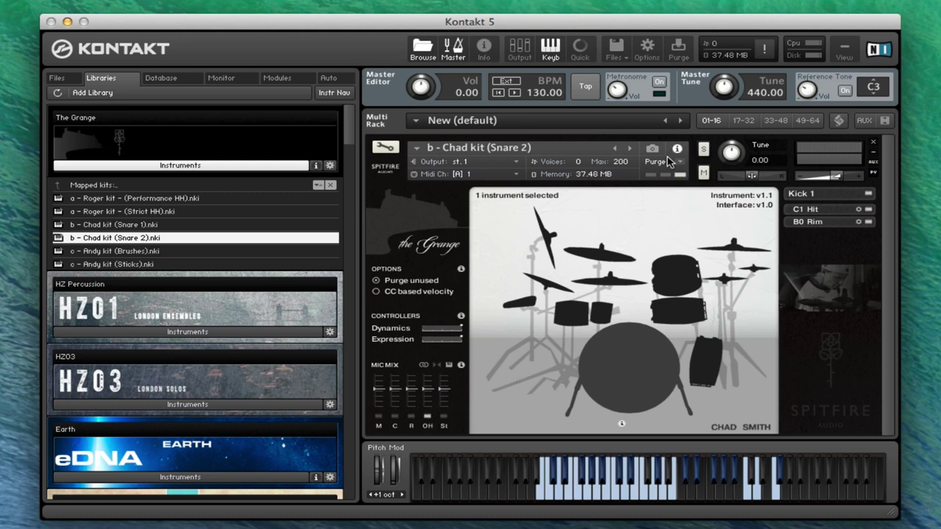
- Collapse the loaded Chad kit and open the Mapped kits folder inside Instruments Kit mics
click(875, 156)
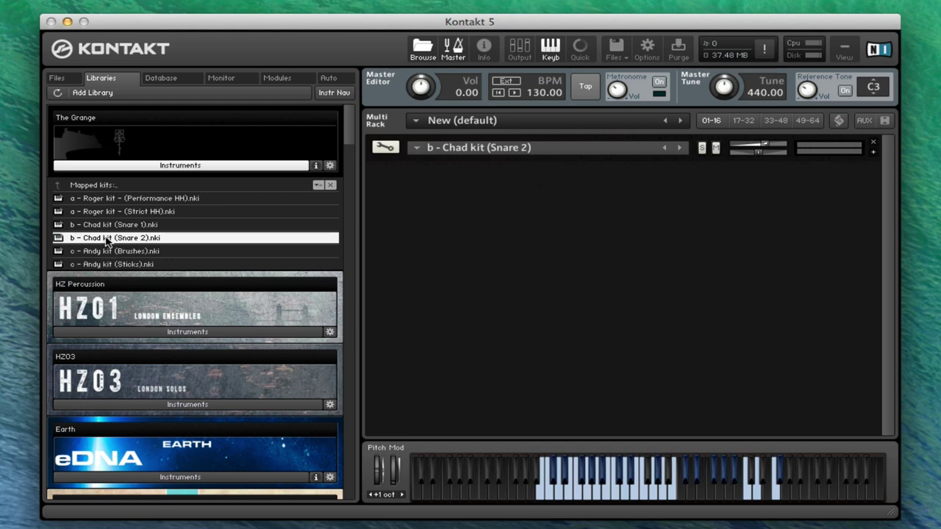
click(107, 186)
click(107, 186)
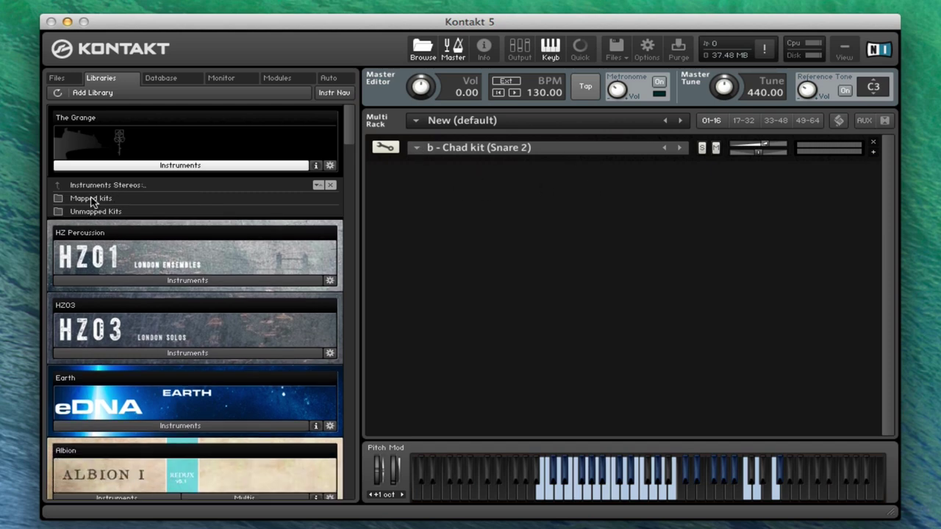
click(106, 186)
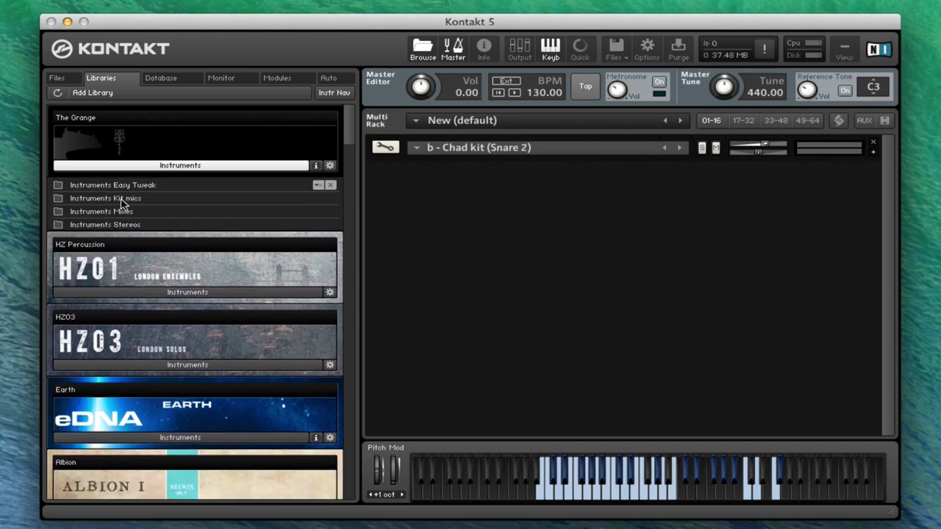
click(120, 199)
click(99, 200)
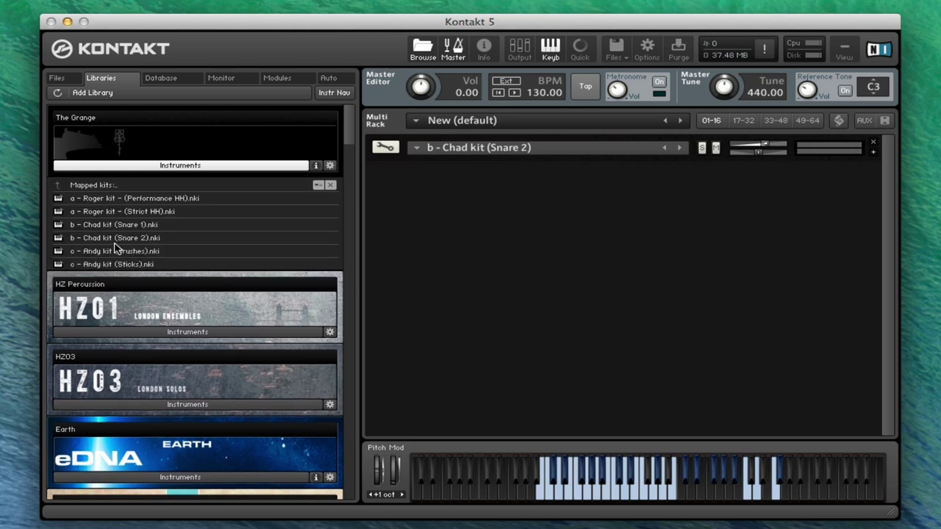
- Add the Kit mics version of b - Chad kit (Snare 2) as a second instrument, expand it and dismiss the help bubble
double_click(116, 238)
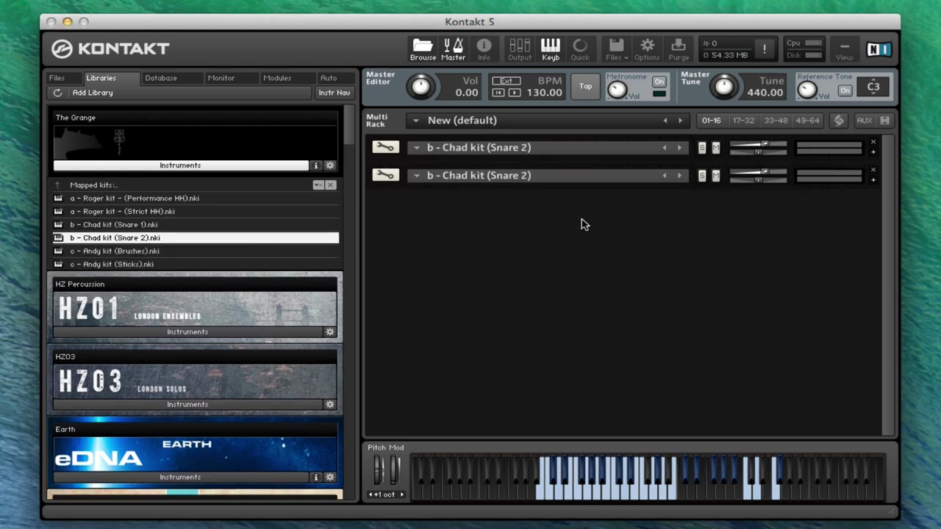
click(874, 181)
click(659, 302)
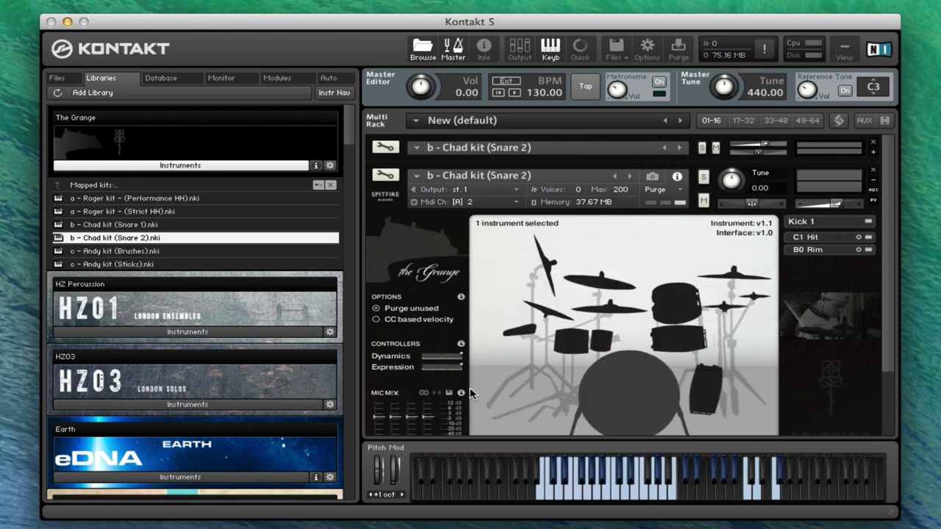
- Enable the K, HH and To microphones alongside Sn in the second Chad kit
scroll(470, 389, down, 3)
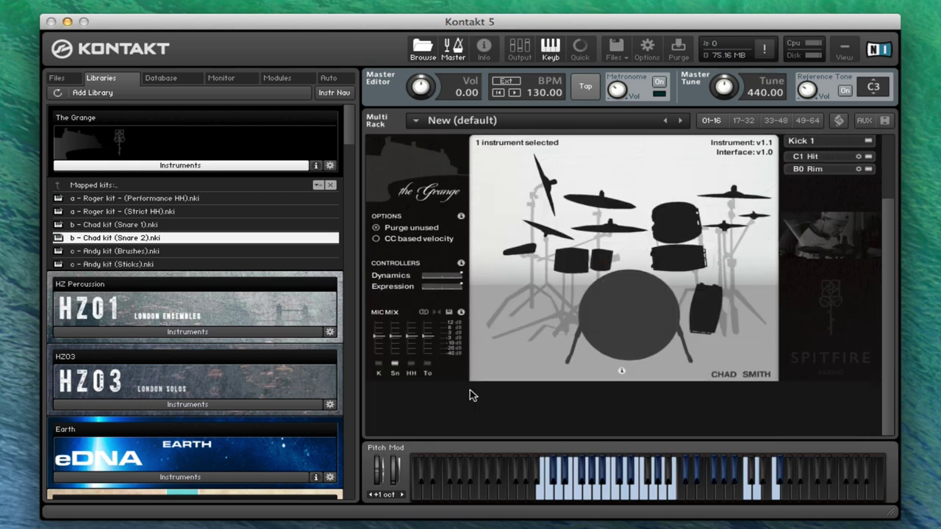
click(411, 364)
click(427, 363)
- Expand the first Chad kit and set the second one's MIDI channel to port A, channel 1
scroll(554, 354, up, 3)
click(874, 152)
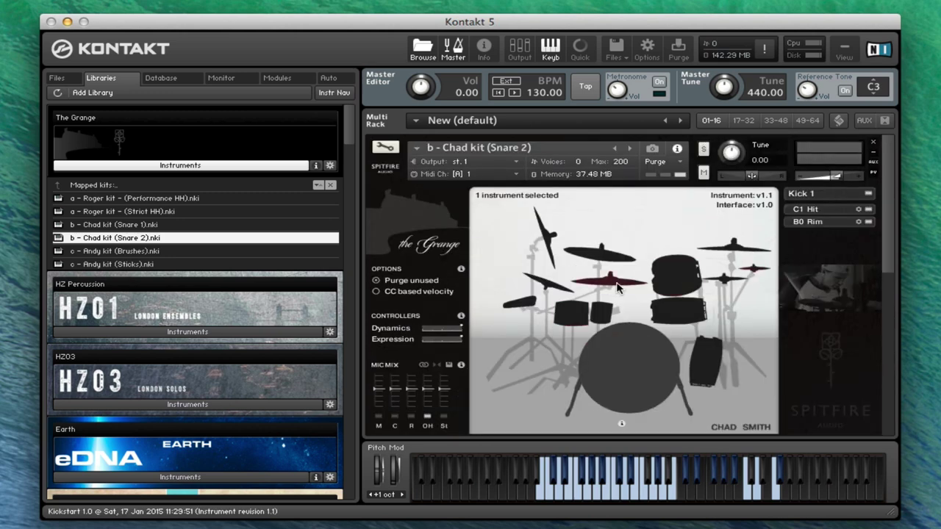
scroll(620, 289, down, 6)
scroll(620, 289, down, 3)
click(516, 233)
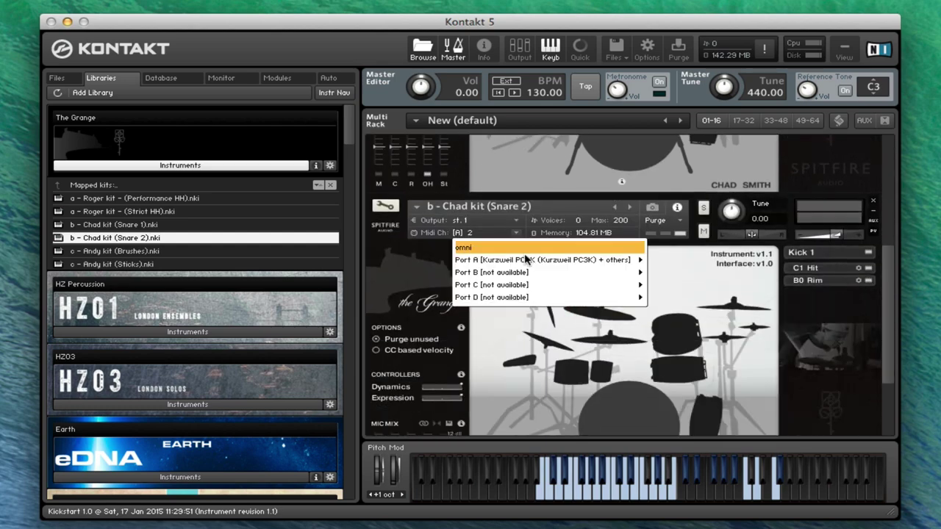
click(660, 263)
scroll(495, 316, down, 4)
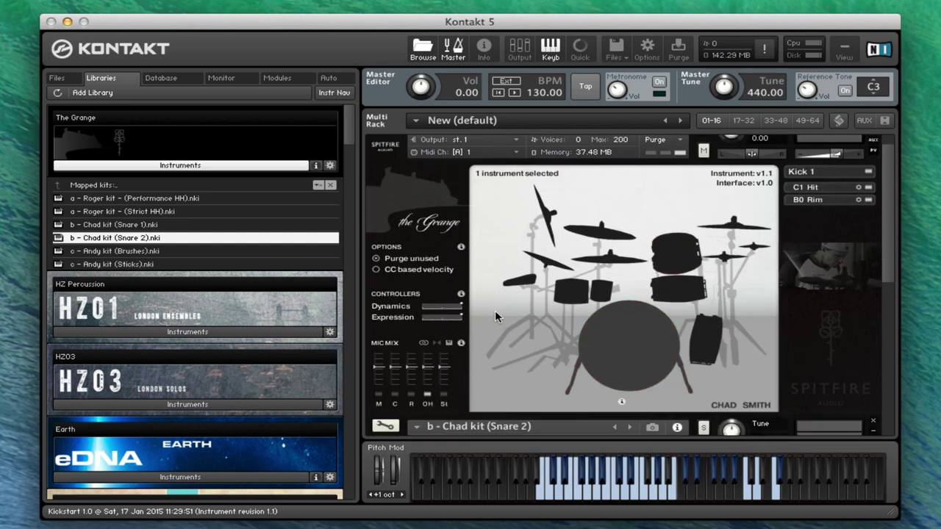
click(441, 397)
scroll(558, 347, up, 2)
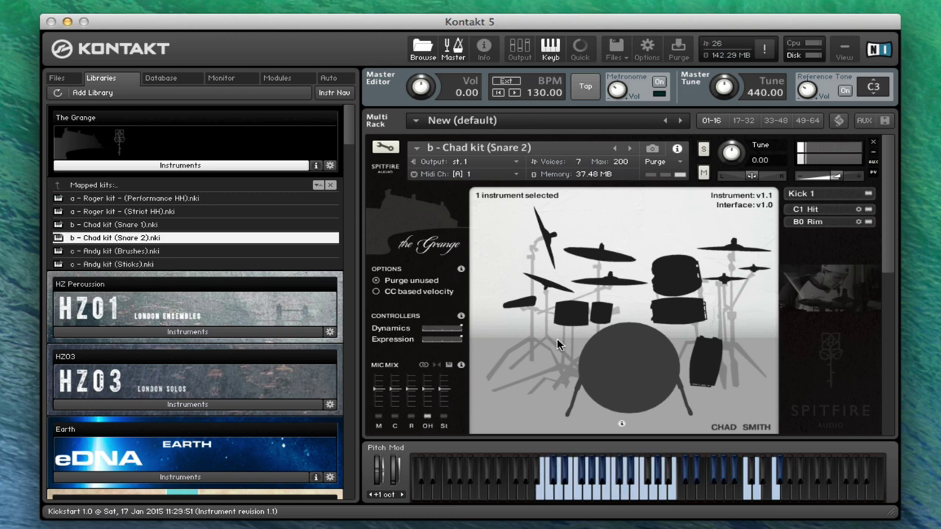
- Rebalance the second Chad kit's close microphones by raising K and To and lowering Sn
scroll(382, 407, down, 8)
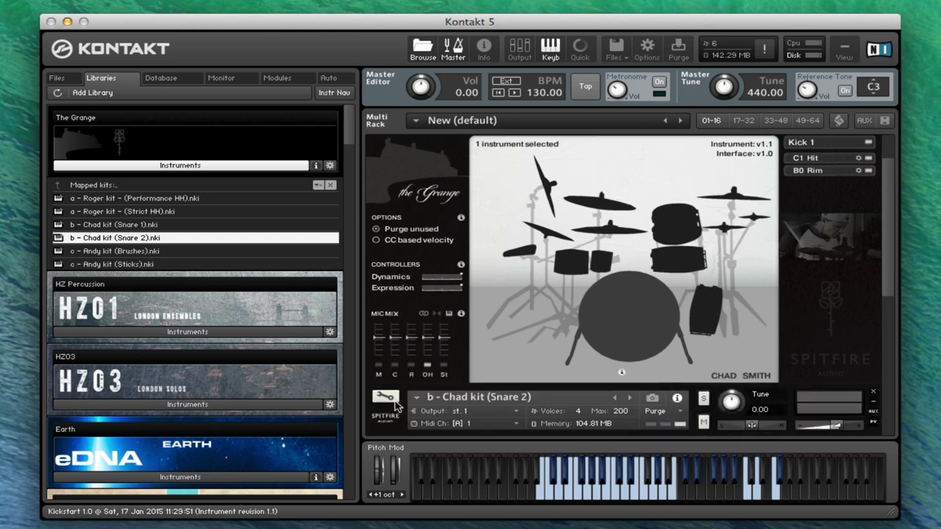
scroll(407, 409, down, 3)
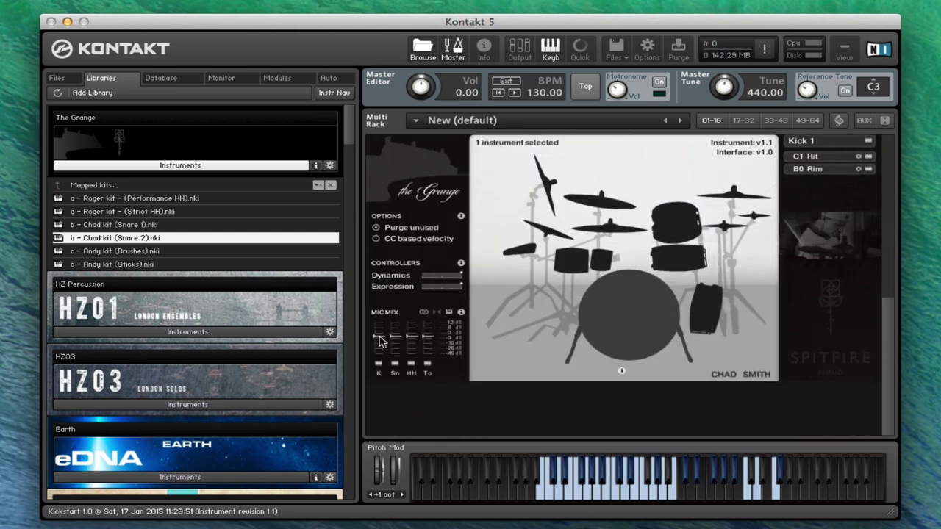
drag(381, 339, 401, 337)
drag(431, 339, 435, 332)
drag(379, 346, 401, 359)
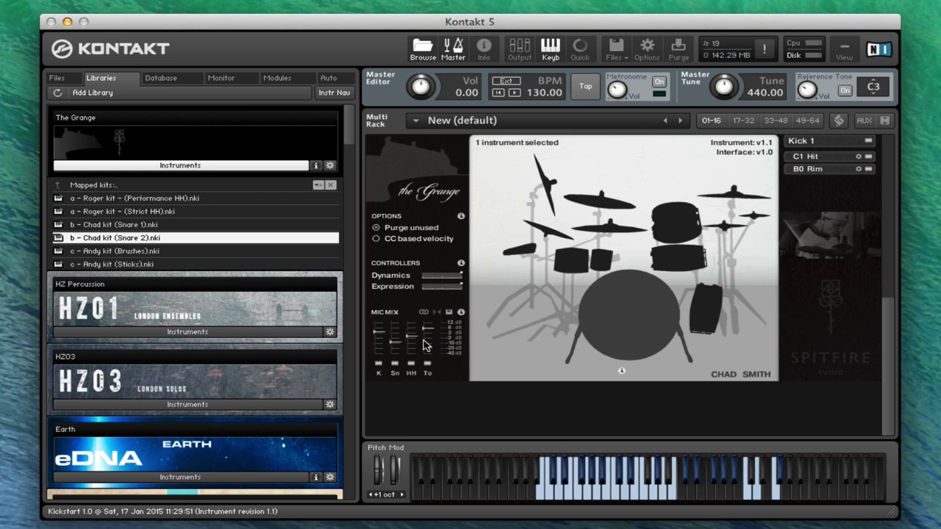
- Enable St alongside OH in the first Chad kit and readjust the second kit's microphone levels, lowering HH
scroll(417, 343, up, 2)
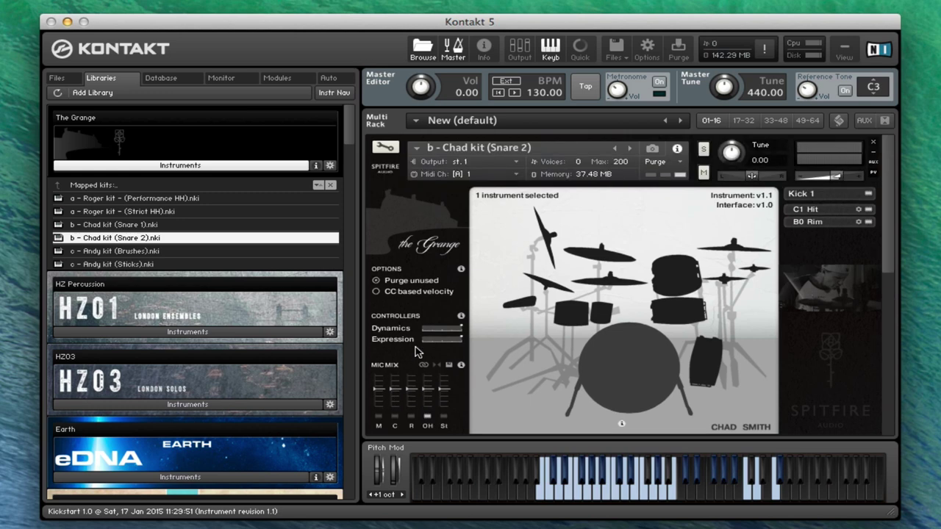
scroll(460, 367, down, 2)
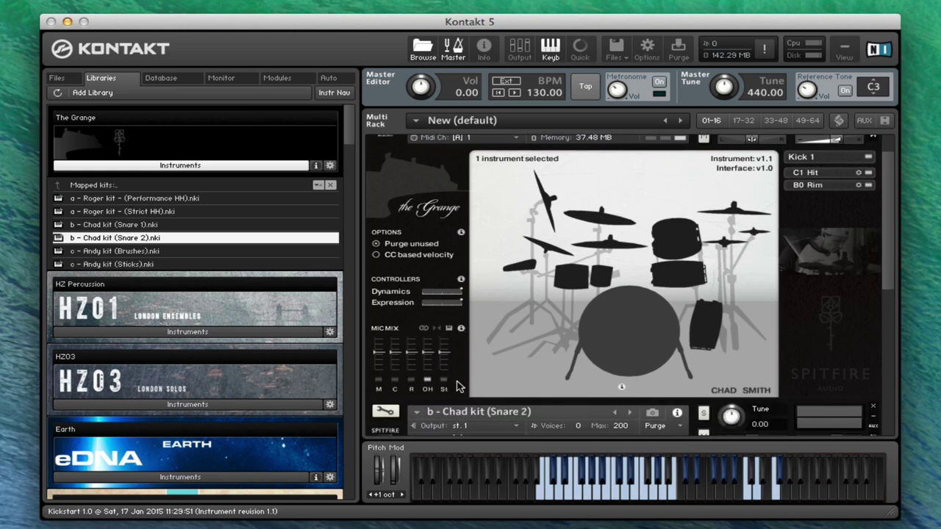
scroll(510, 363, down, 1)
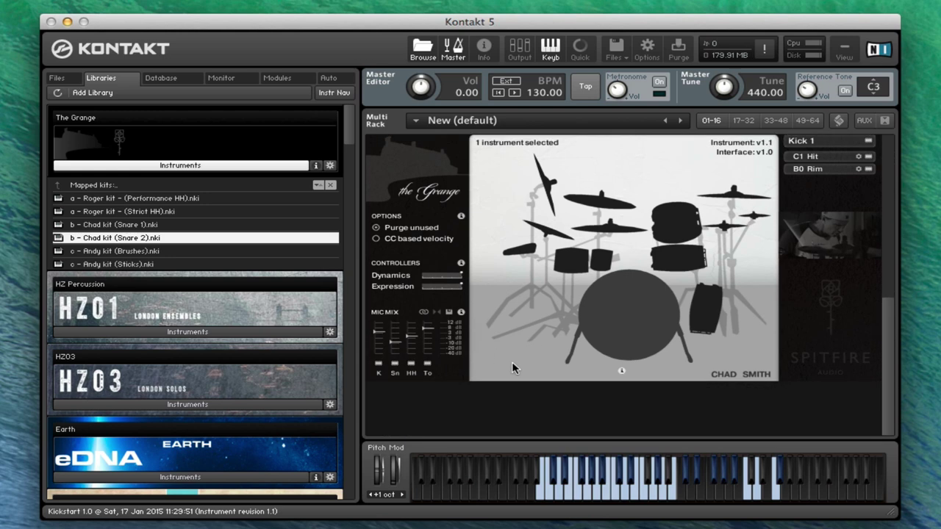
drag(395, 346, 428, 354)
scroll(493, 342, up, 3)
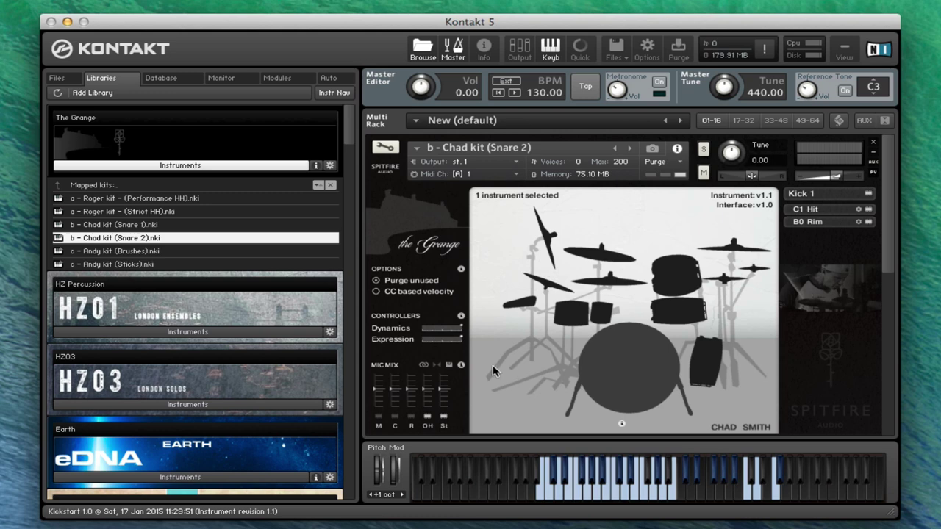
- Remove both Chad kits from the rack
click(873, 142)
click(650, 168)
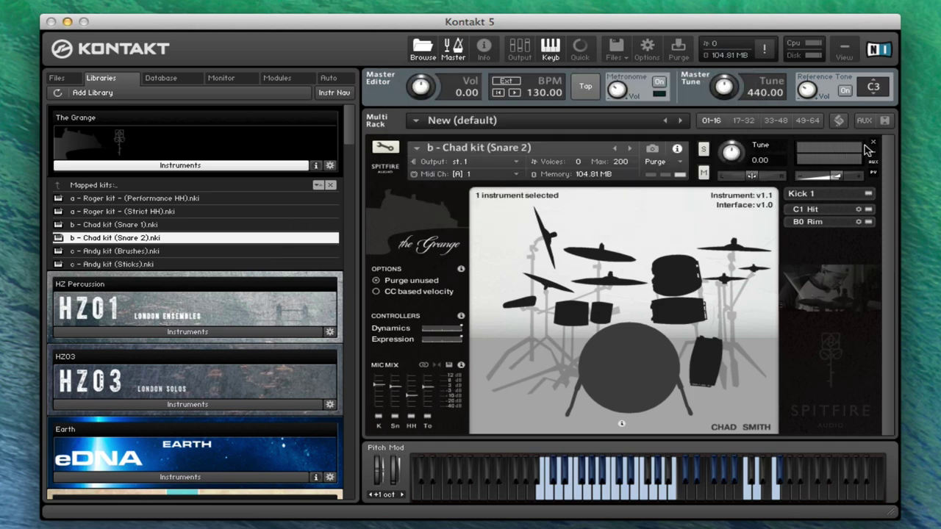
click(874, 142)
click(632, 167)
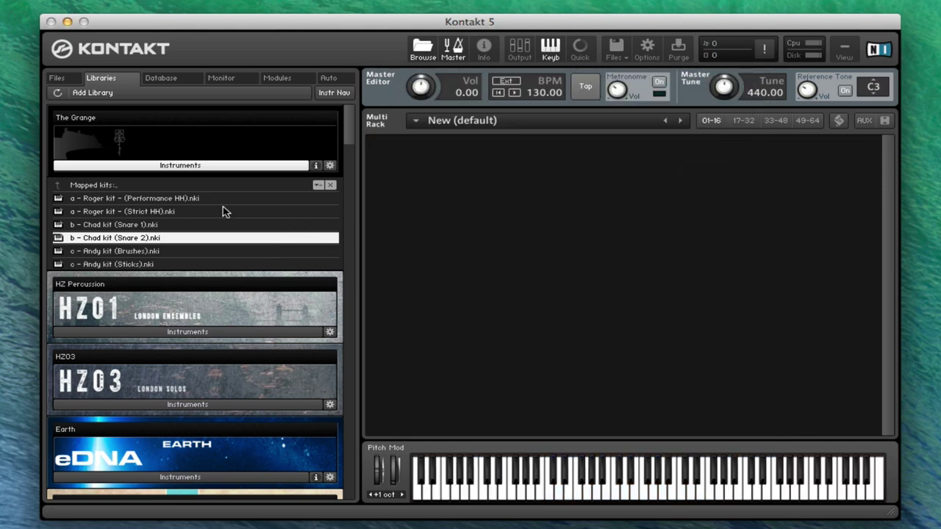
- Load a - Roger kit - (Performance HH) from the mapped kits in Instruments Easy Tweak and dismiss the help bubble
click(96, 188)
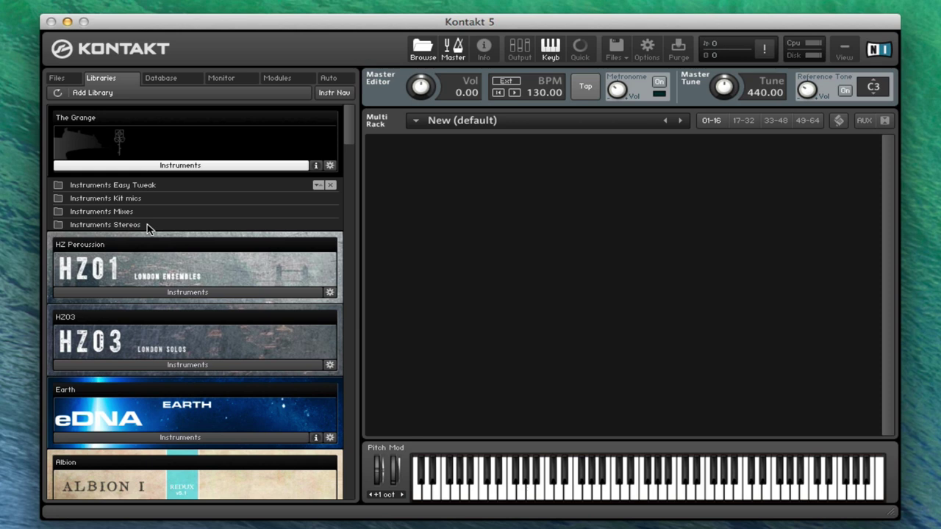
click(125, 190)
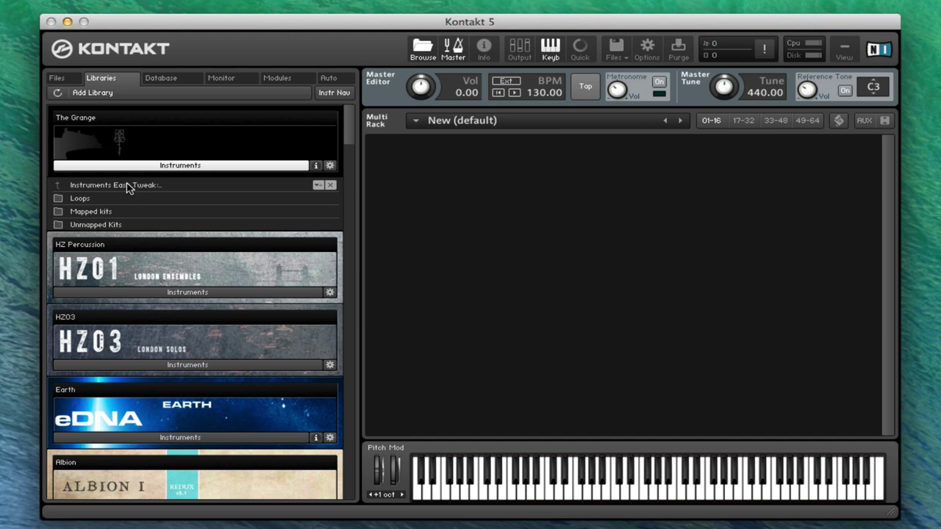
click(103, 212)
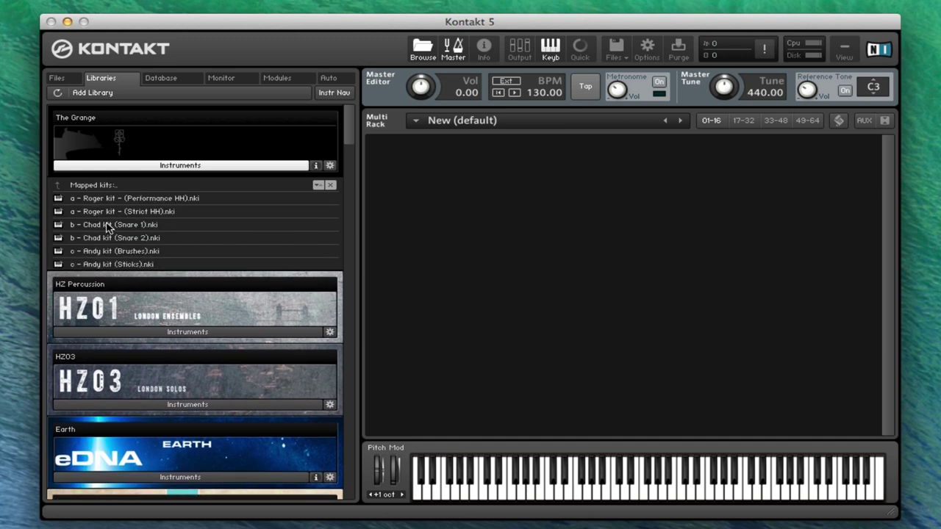
double_click(110, 200)
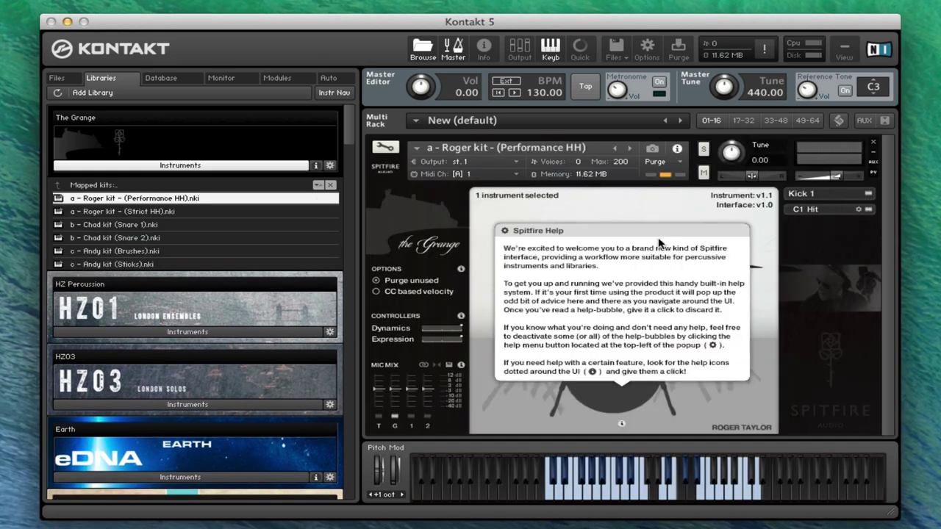
click(507, 353)
- Audition the Roger kit's four mixes one at a time, from T through G and 1 to 2
click(378, 416)
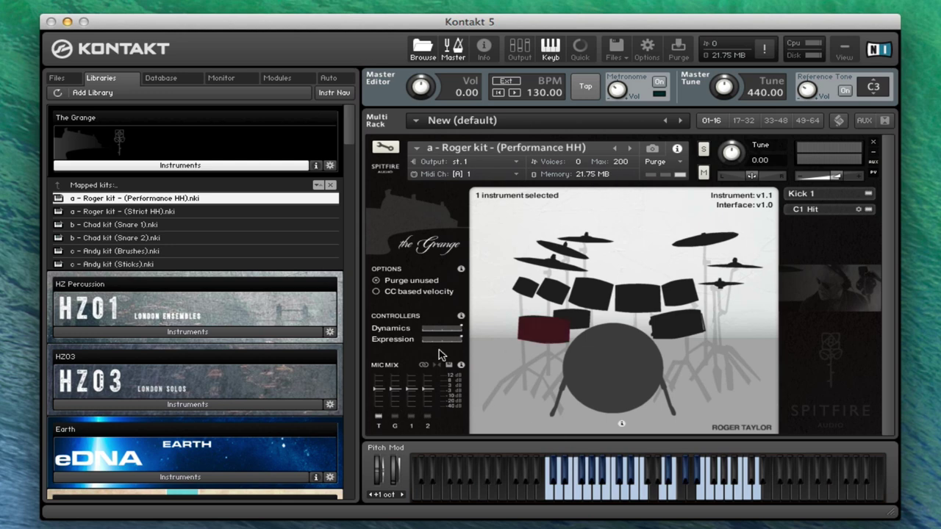
click(395, 416)
click(377, 425)
click(395, 416)
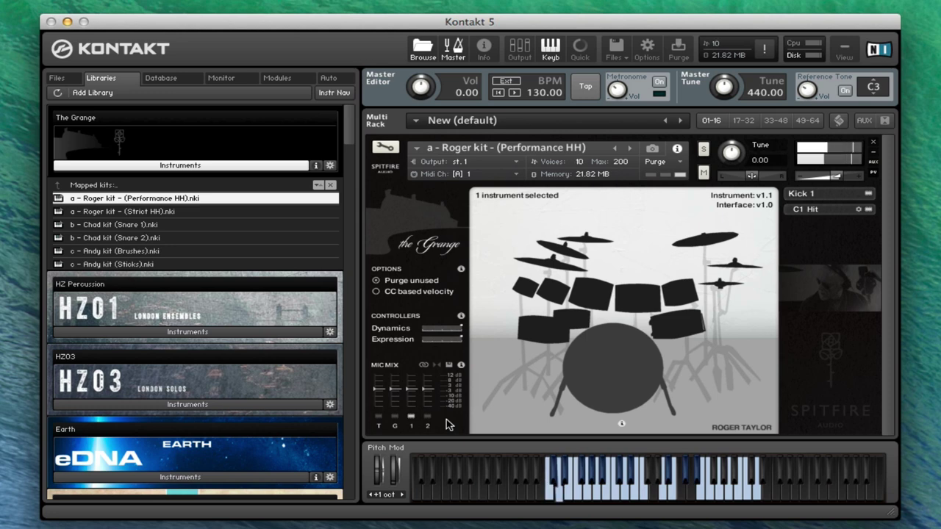
click(430, 417)
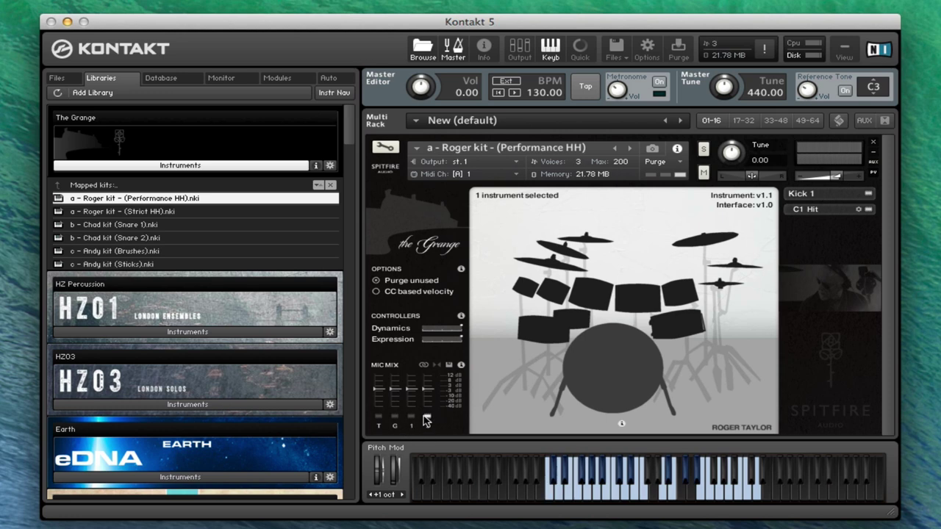
- Blend all four Roger kit mixes by enabling them together, keeping T prominent and lowering the G and 1 levels
click(428, 417)
click(379, 417)
drag(395, 390, 396, 399)
click(395, 418)
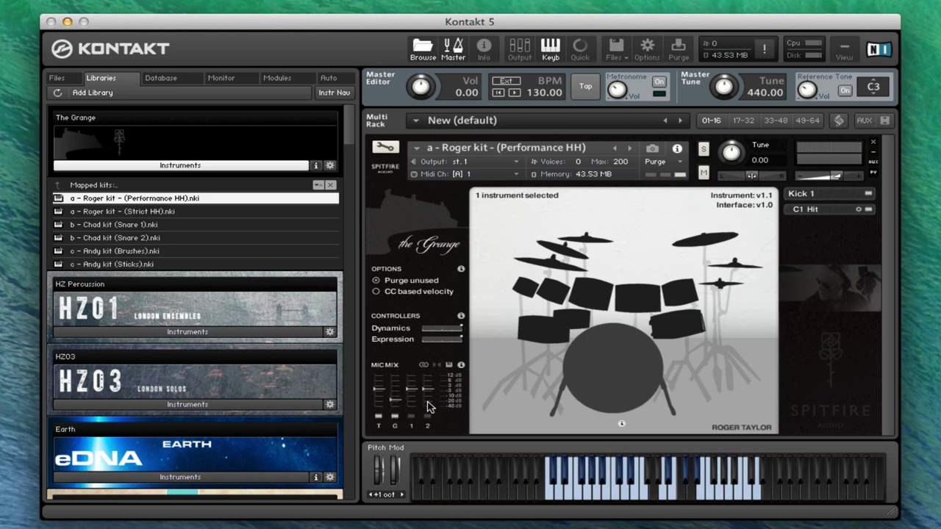
drag(412, 389, 411, 397)
click(411, 417)
click(428, 416)
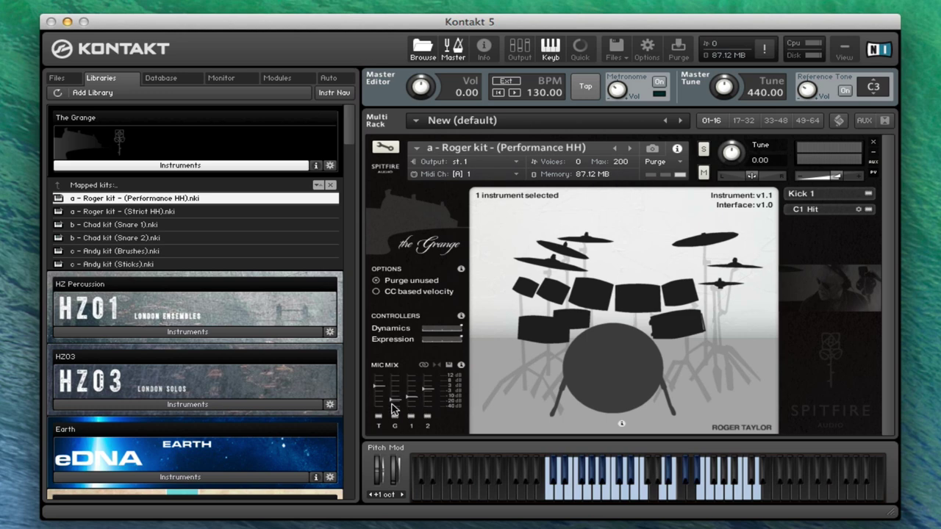
drag(397, 390, 402, 401)
- Load c - Andy - Loops 1 from the Loops folder of Instruments Mixes in place of the Roger kit
click(91, 186)
click(103, 187)
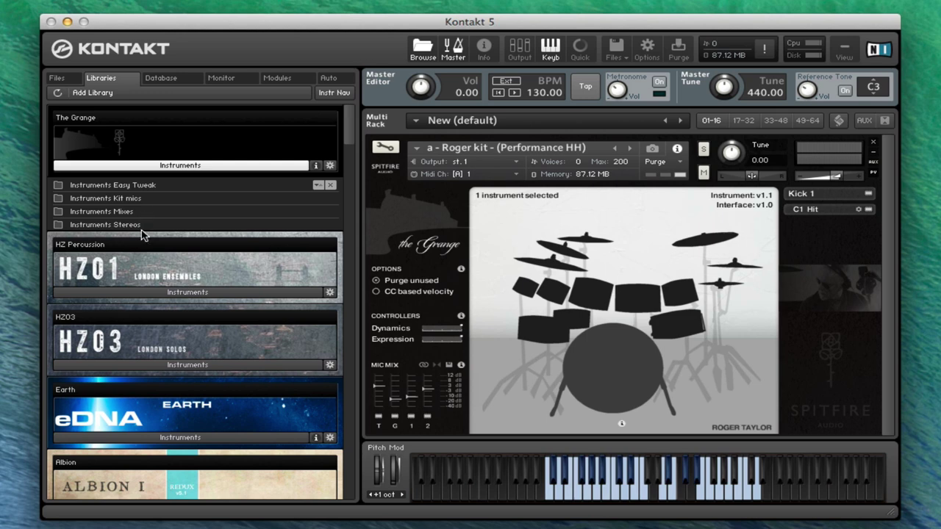
click(120, 213)
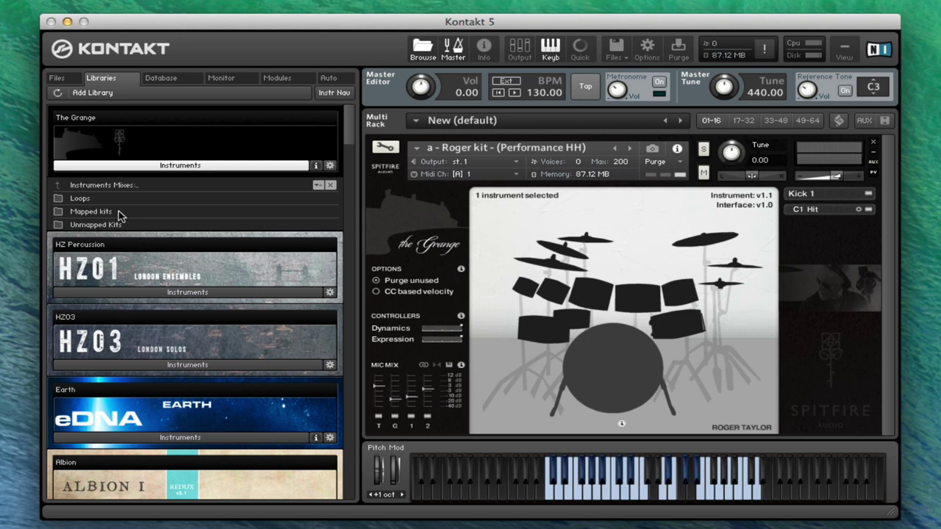
click(79, 199)
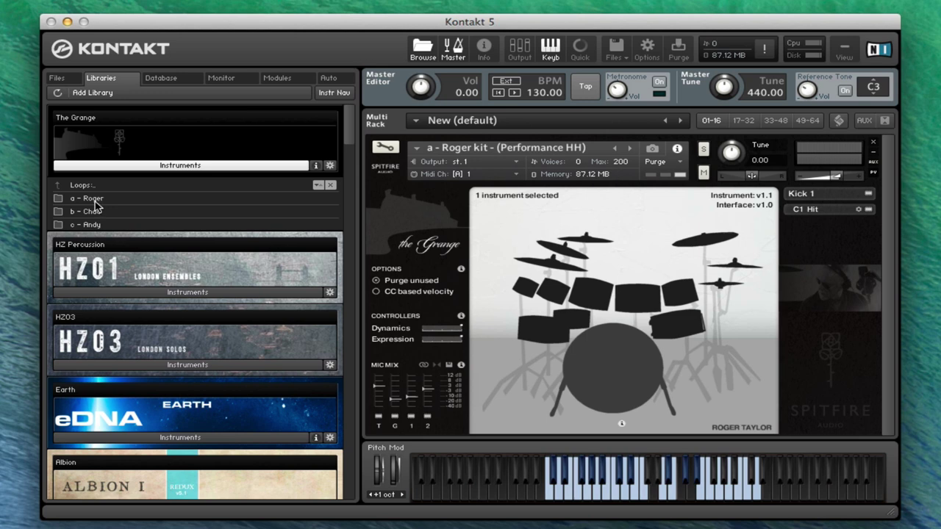
click(96, 225)
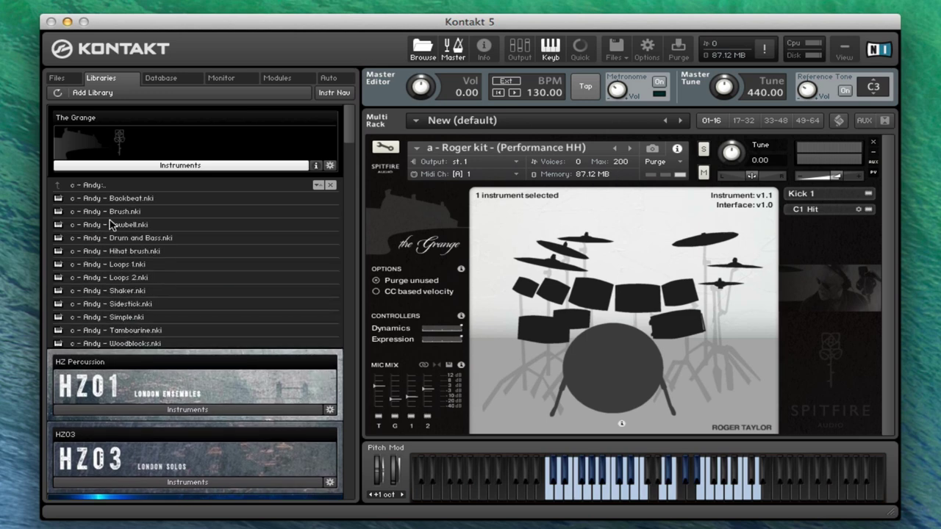
drag(111, 264, 516, 253)
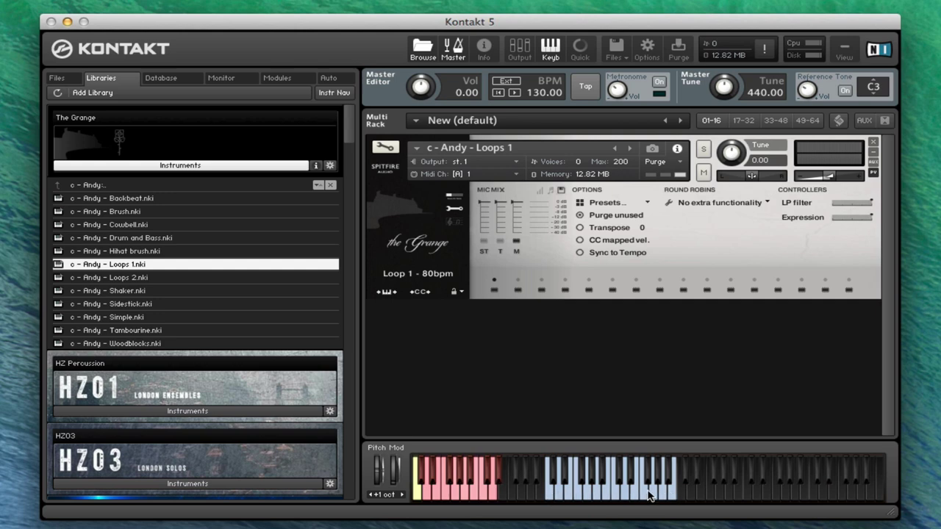
- Switch the Andy Loops 1 patch from the M to the ST mix and audition a selection from Loop 2 to Loop 14
click(507, 242)
click(518, 281)
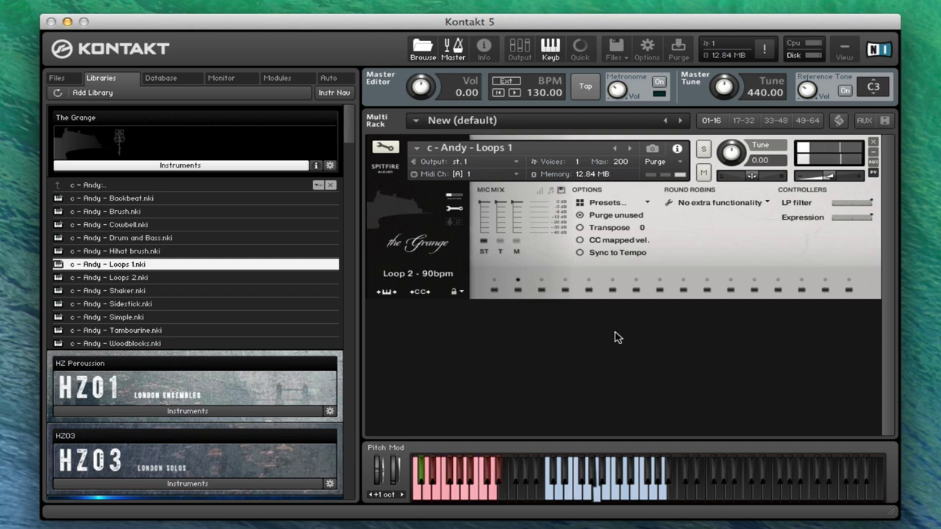
click(565, 282)
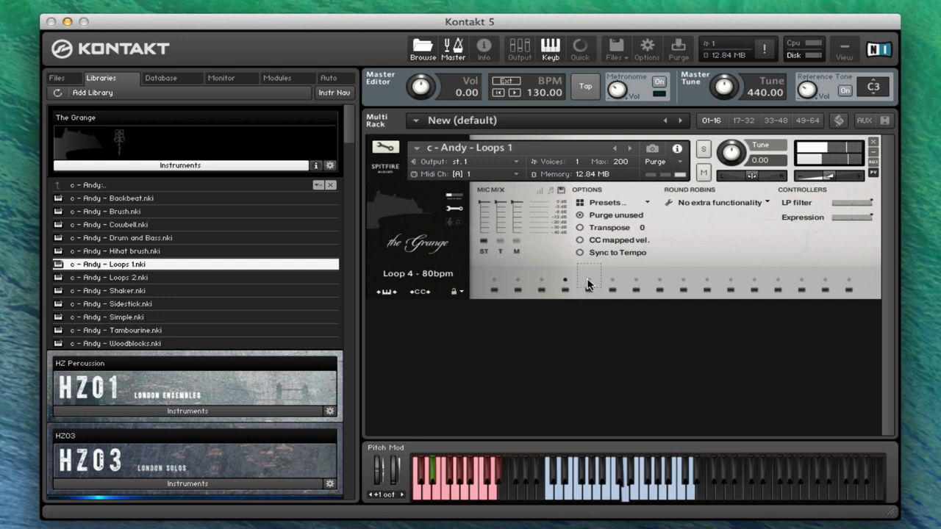
click(637, 281)
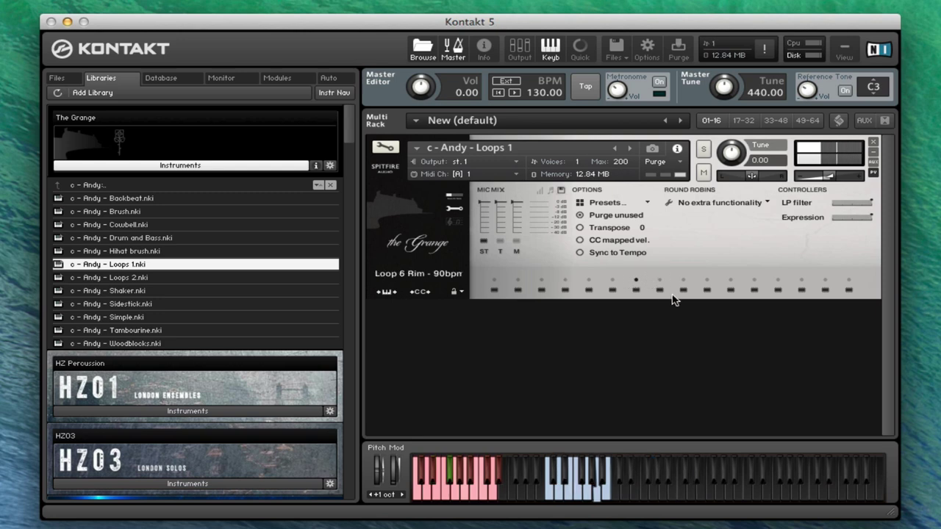
click(683, 283)
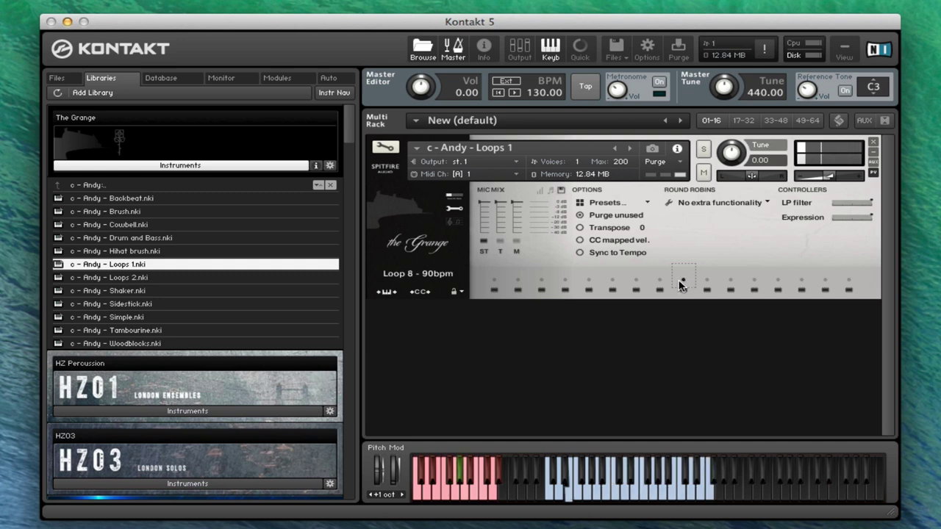
click(728, 283)
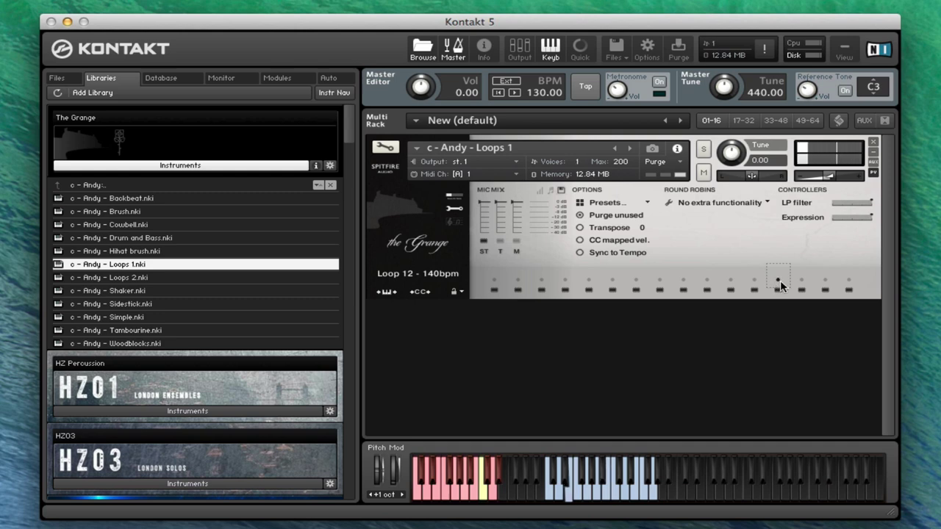
click(824, 281)
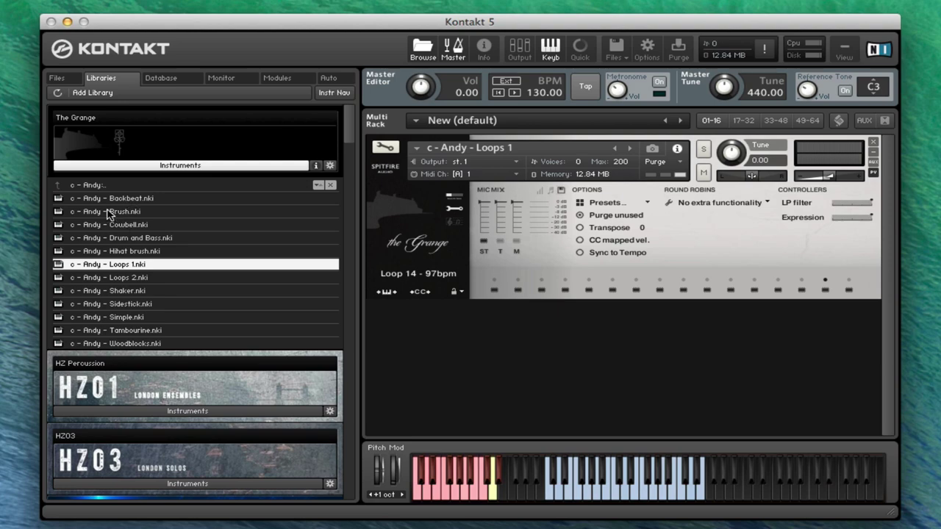
- Replace the Loops 1 patch with c - Andy - Brush and audition Brush Loops 5, 6 and 9
mouse_move(110, 211)
mouse_down()
mouse_move(469, 191)
mouse_move(590, 157)
mouse_up()
click(708, 167)
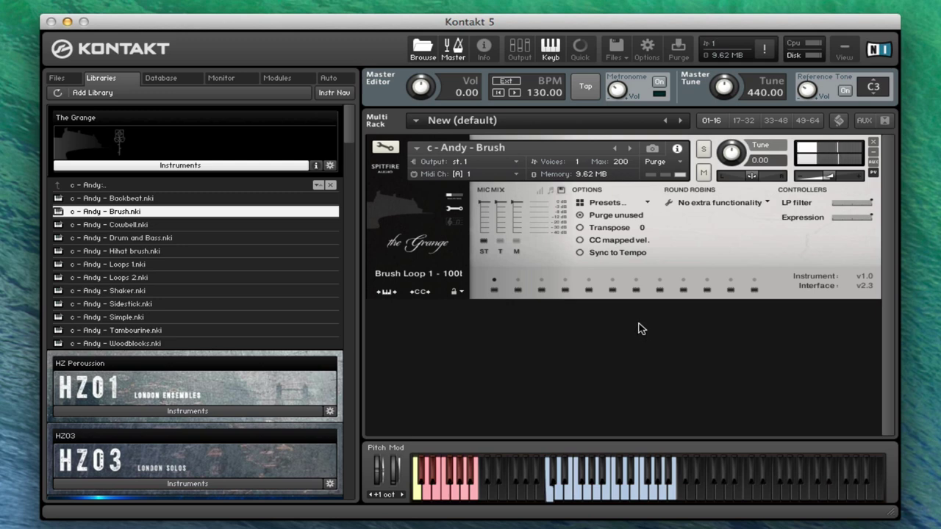
click(589, 284)
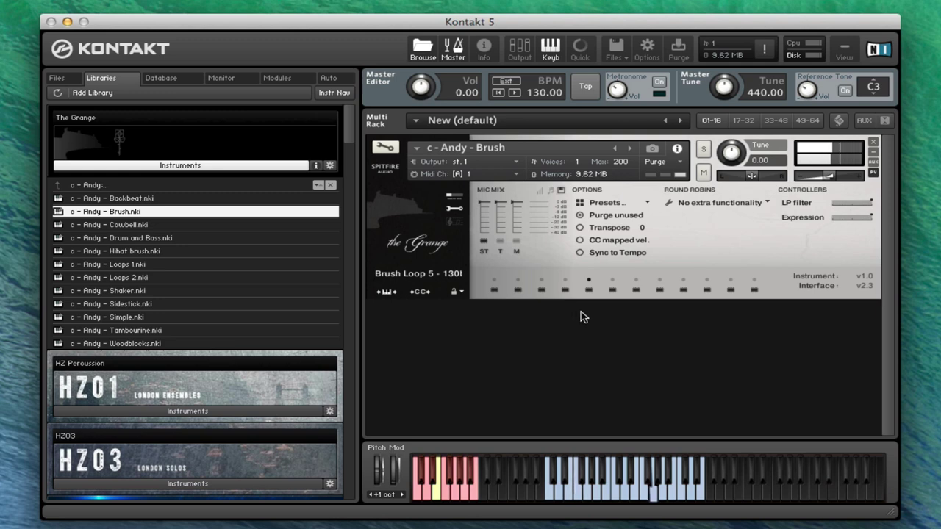
click(611, 281)
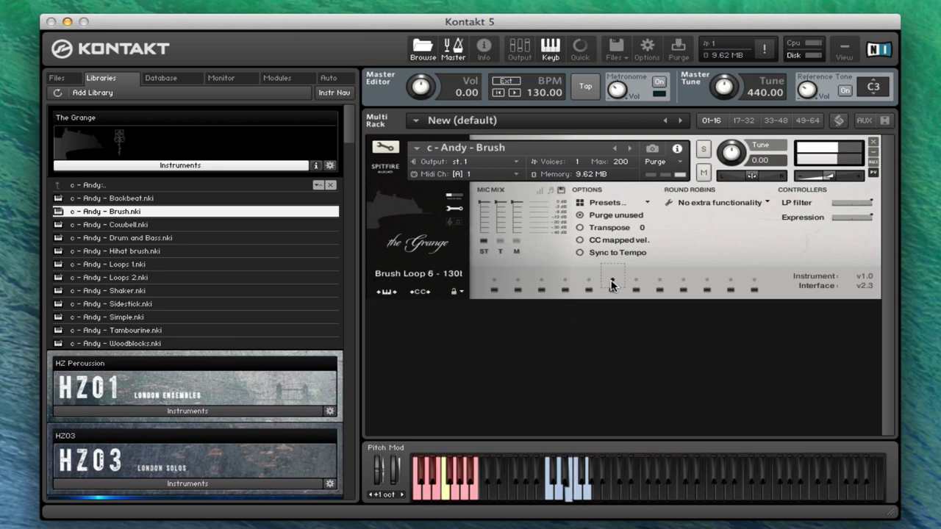
click(684, 275)
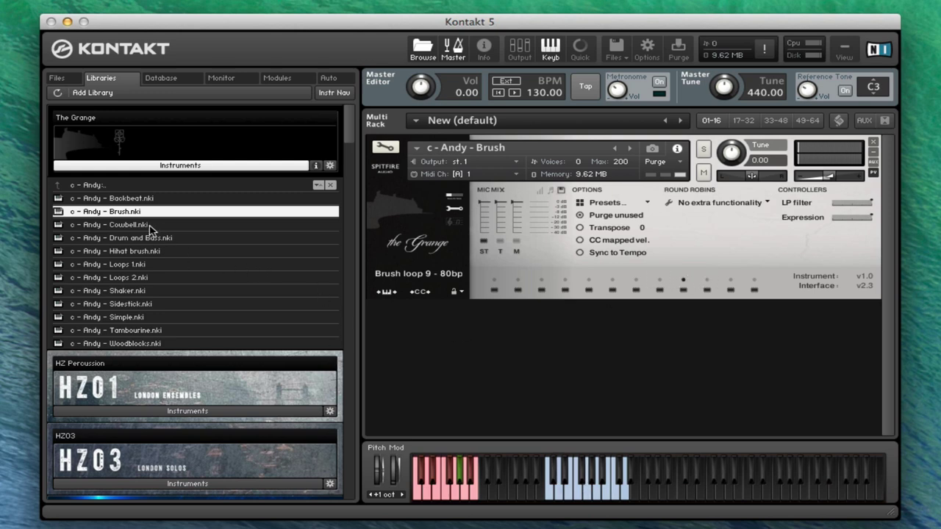
- Replace the Brush patch with c - Andy - Drum and Bass
double_click(137, 238)
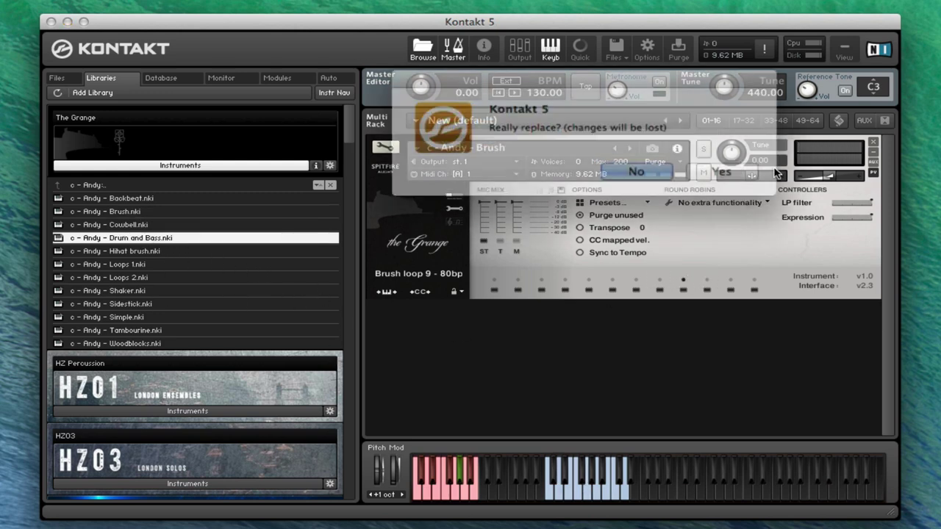
click(706, 168)
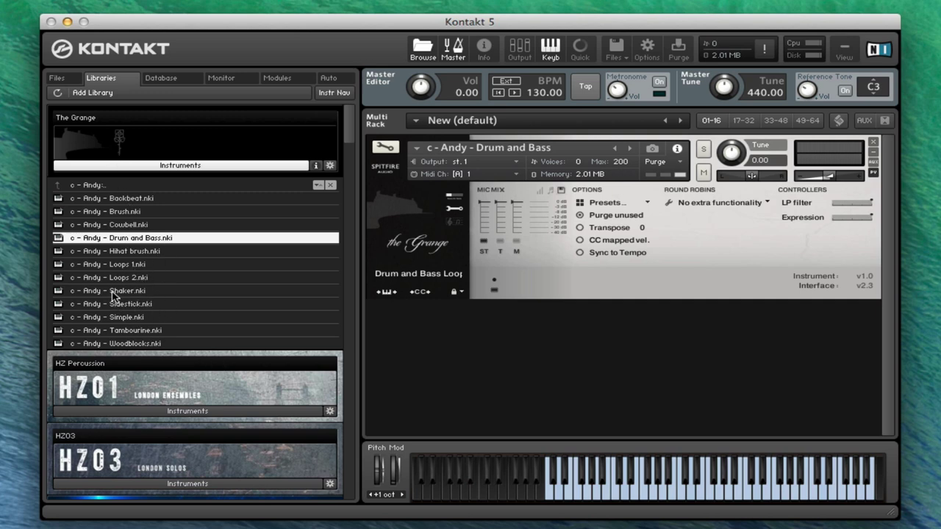
- Load c - Andy - Simple in place of the Drum and Bass patch, select its third loop and enable the ST mix
drag(118, 317, 544, 158)
click(706, 166)
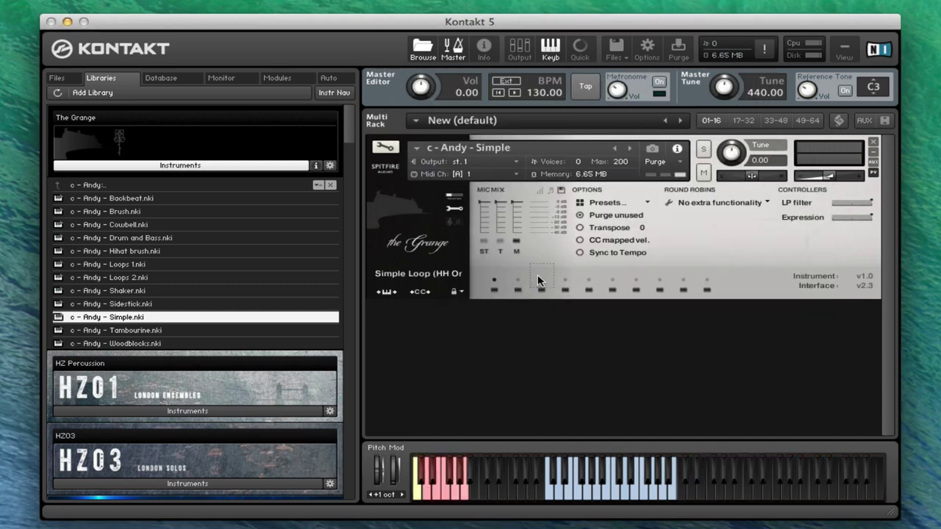
click(540, 279)
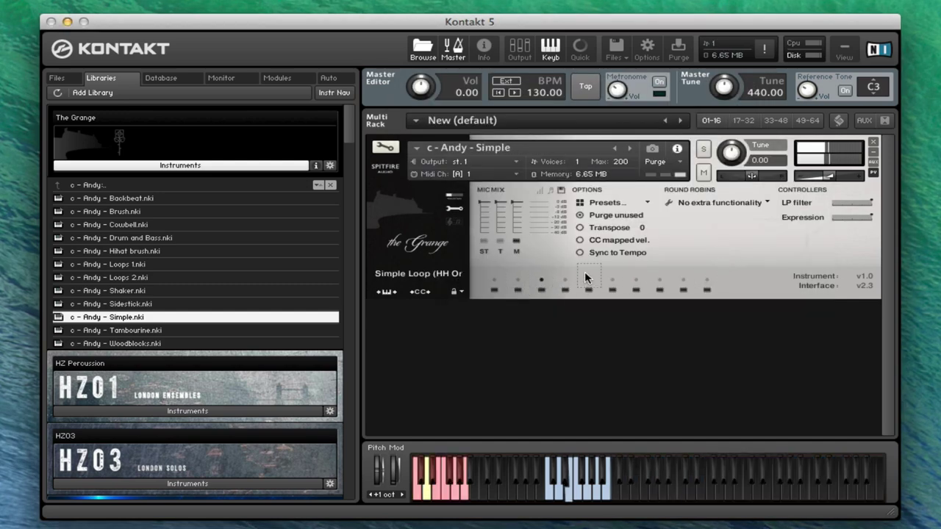
click(484, 241)
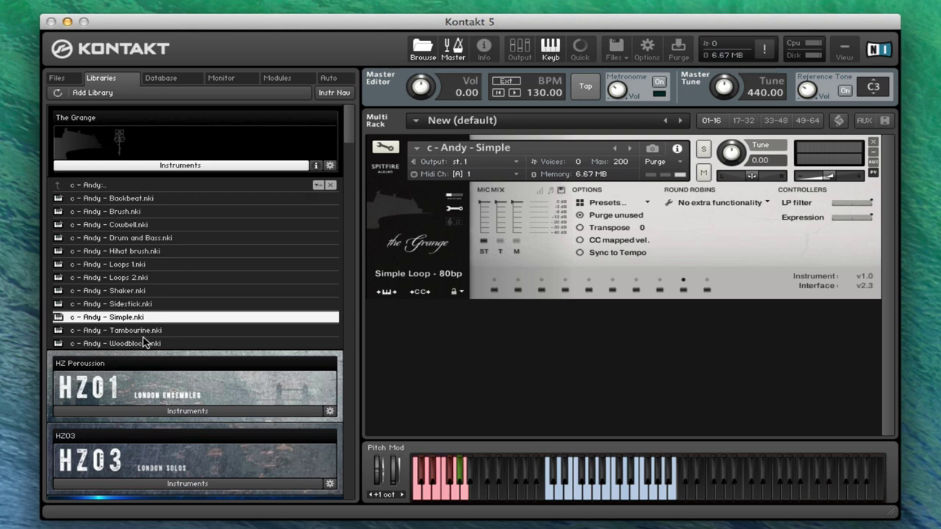
- Replace the Simple patch with c - Andy - Backbeat and switch its mix from M to ST
click(222, 200)
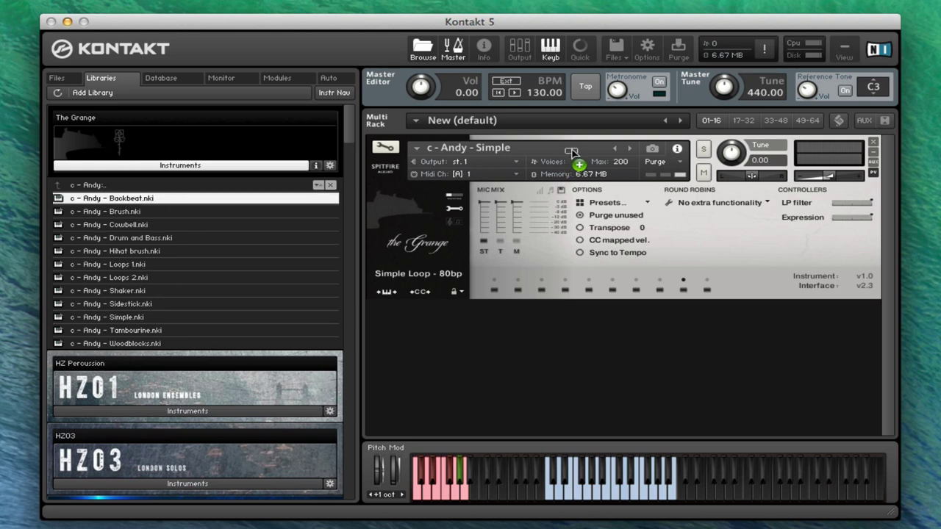
drag(571, 151, 571, 152)
click(693, 169)
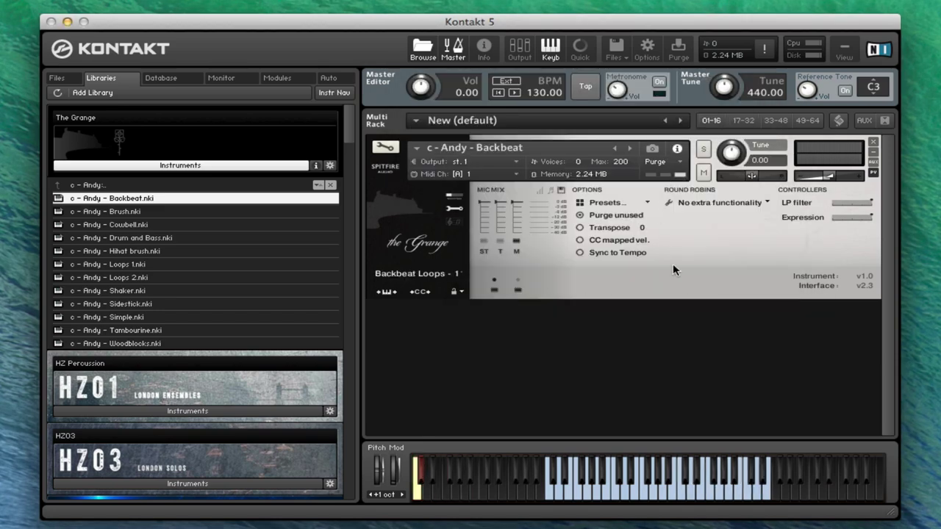
click(484, 240)
click(516, 243)
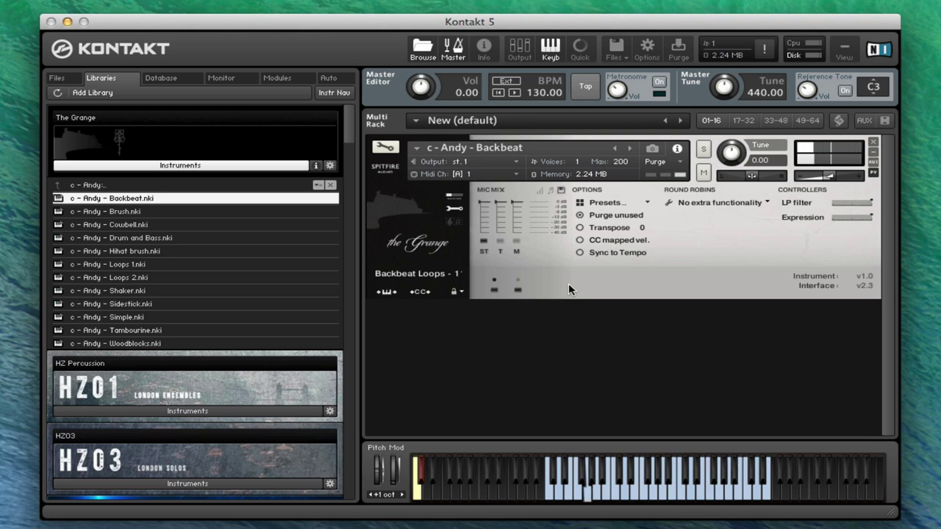
- Load b - Chad - Loops 1 from the Chad loops folder in place of the Backbeat patch
click(111, 187)
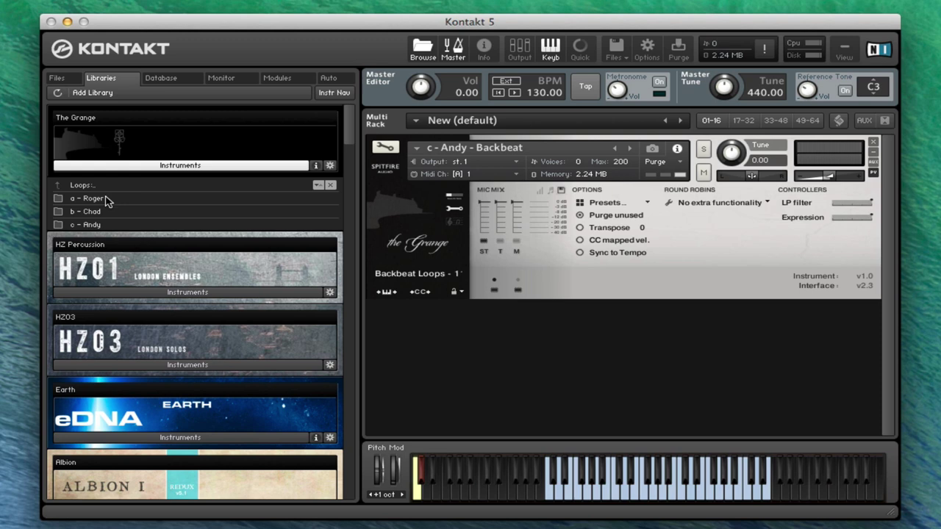
click(92, 197)
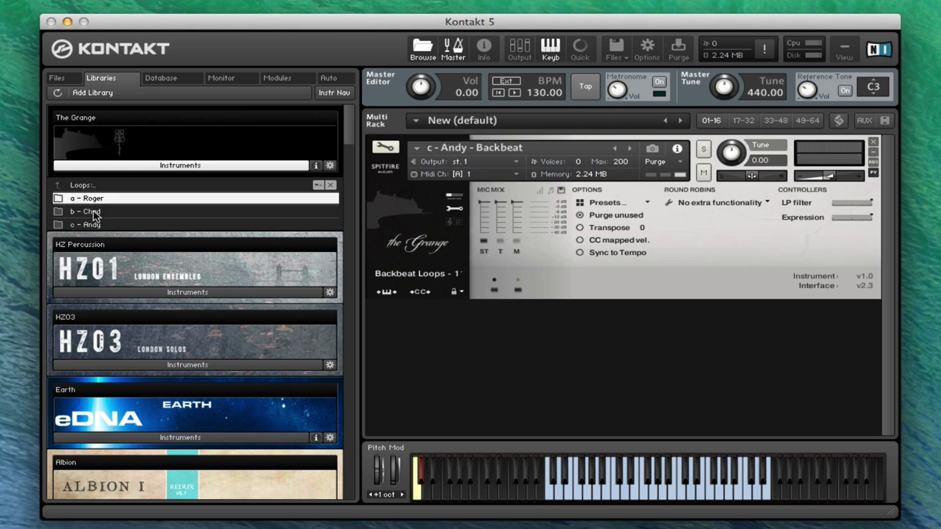
double_click(93, 212)
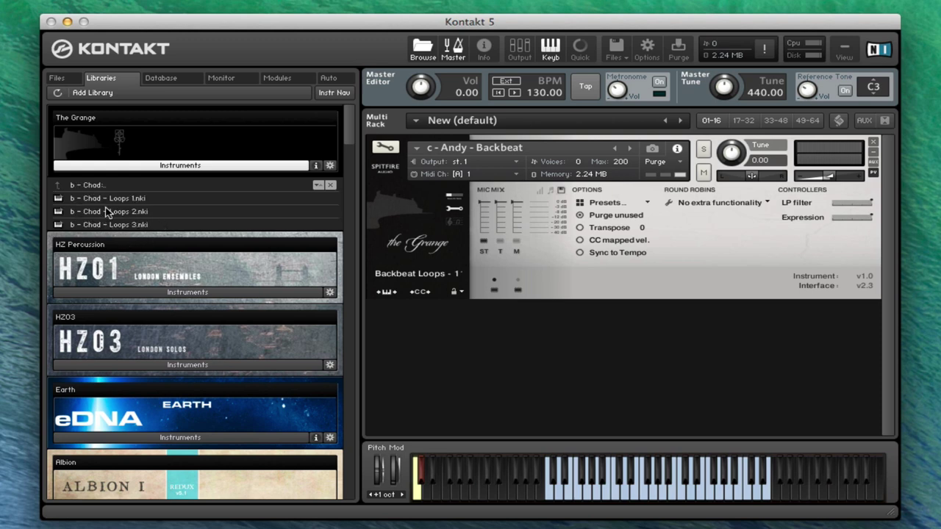
drag(110, 198, 633, 164)
click(704, 168)
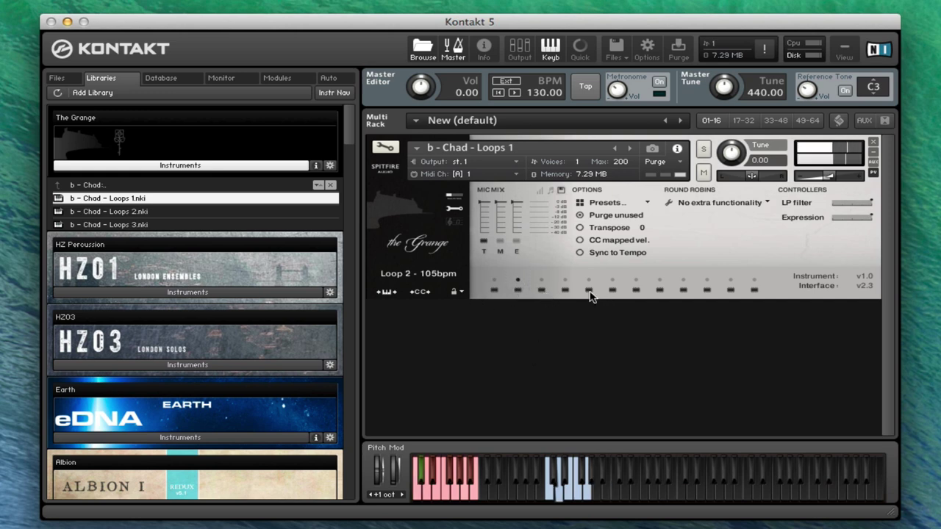
- Audition Loops 3, 4 and 5 of the Chad Loops 1 patch
click(540, 275)
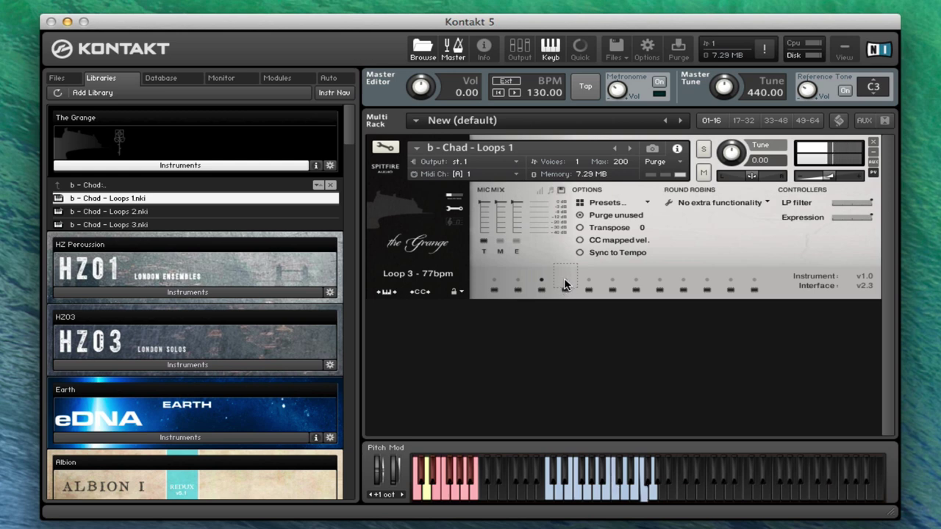
click(565, 284)
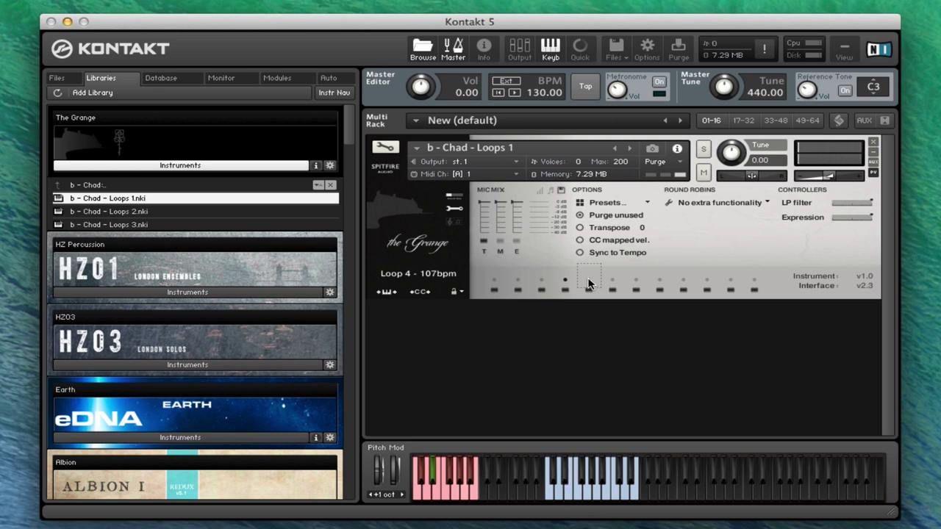
click(589, 283)
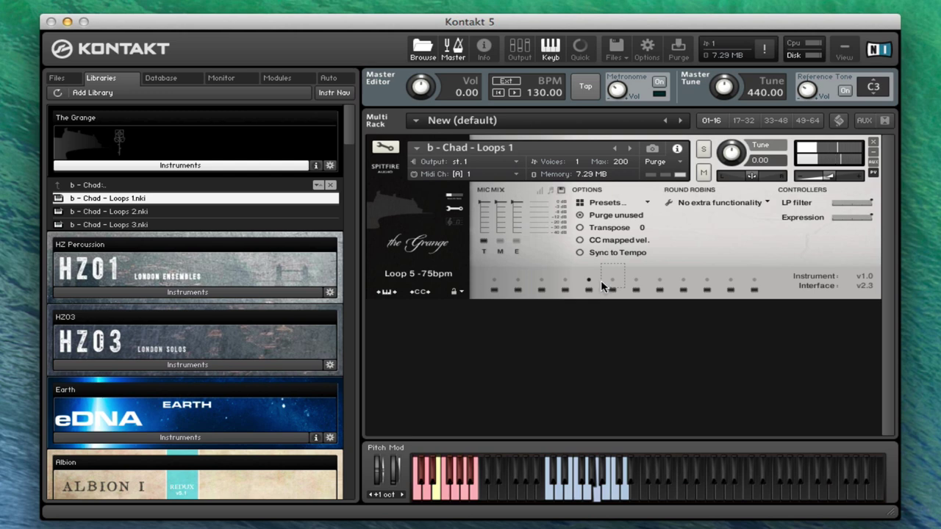
- Audition Loops 6, 8 and 11 of the Chad Loops 1 patch
click(610, 282)
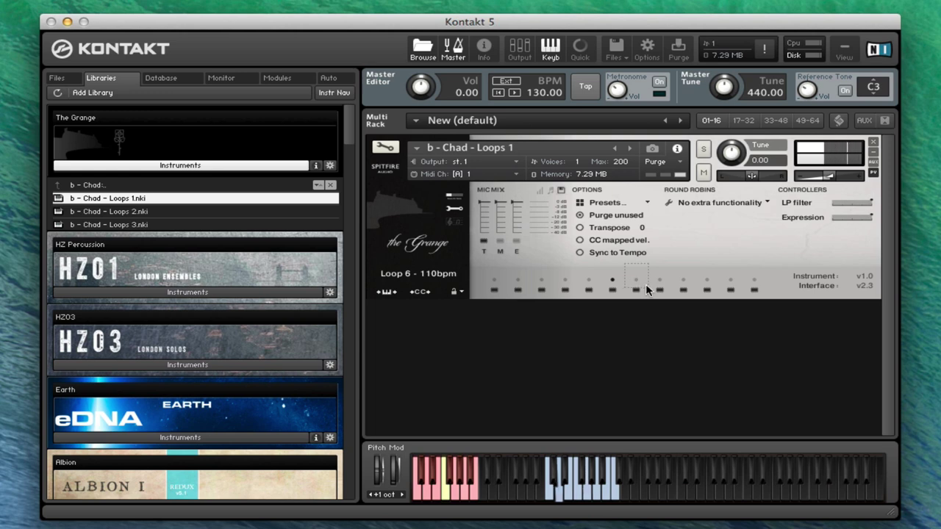
click(659, 283)
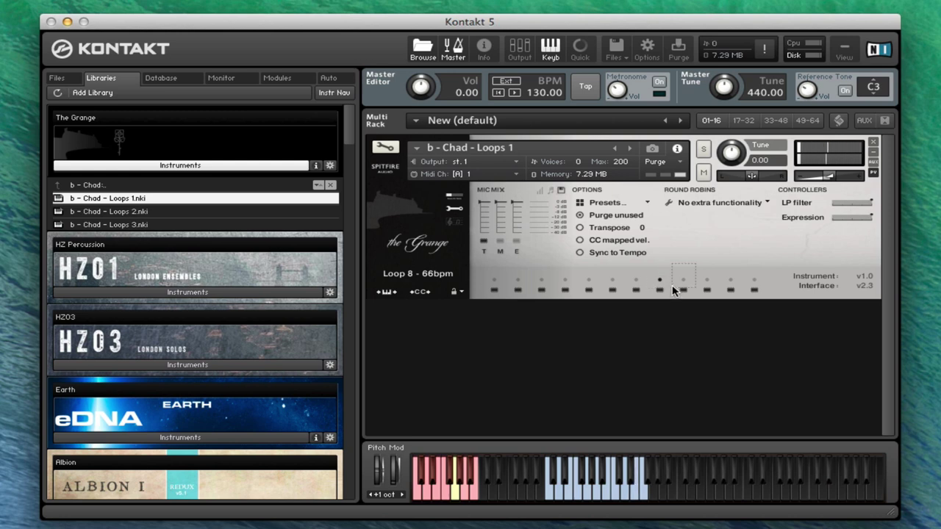
click(729, 283)
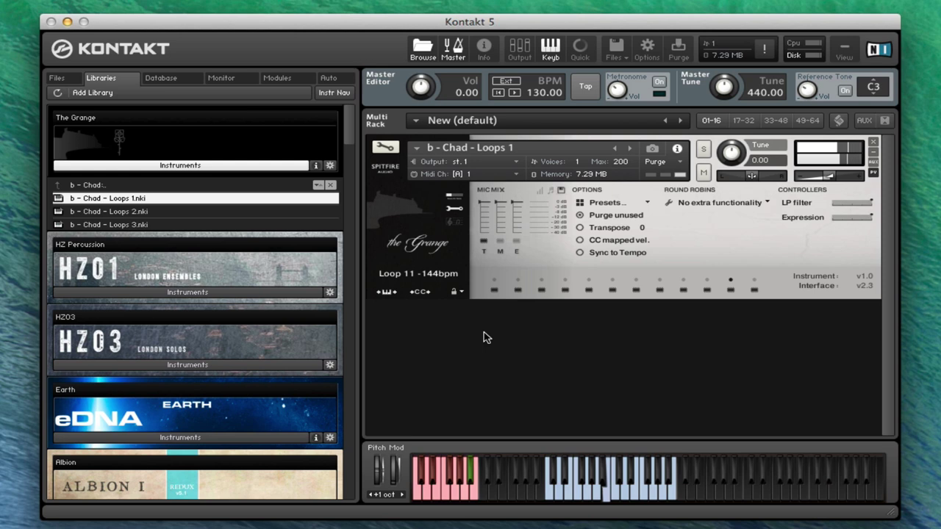
- Load a - Roger - Loops 1 from the Roger loops folder in place of the Chad patch and enable its T microphone
click(88, 187)
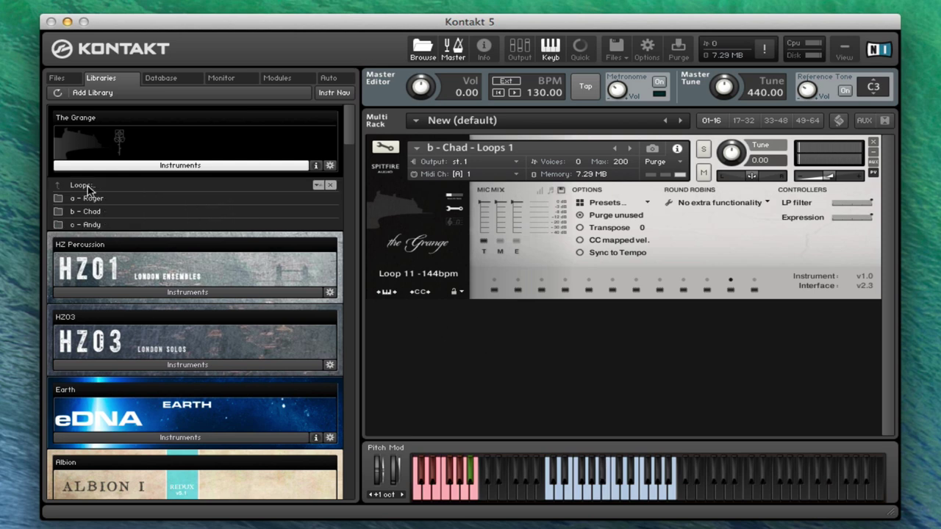
double_click(103, 199)
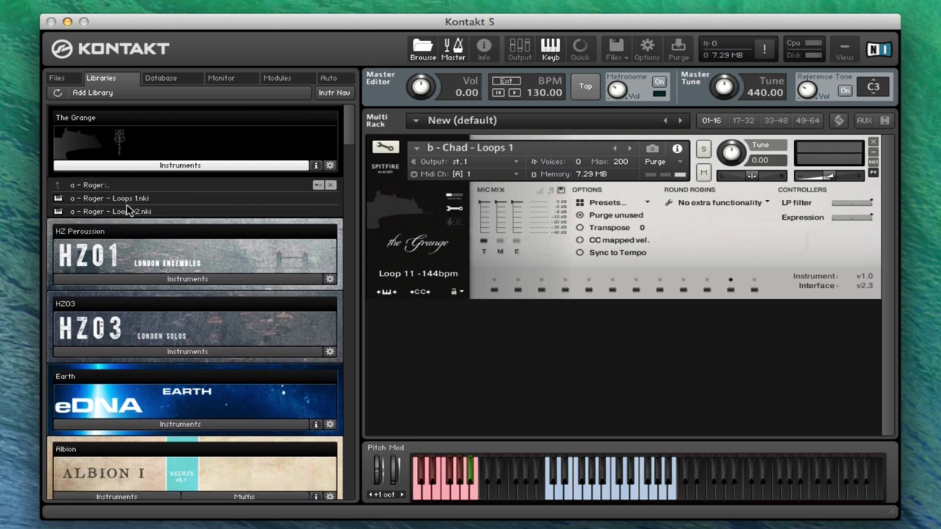
drag(126, 206, 672, 179)
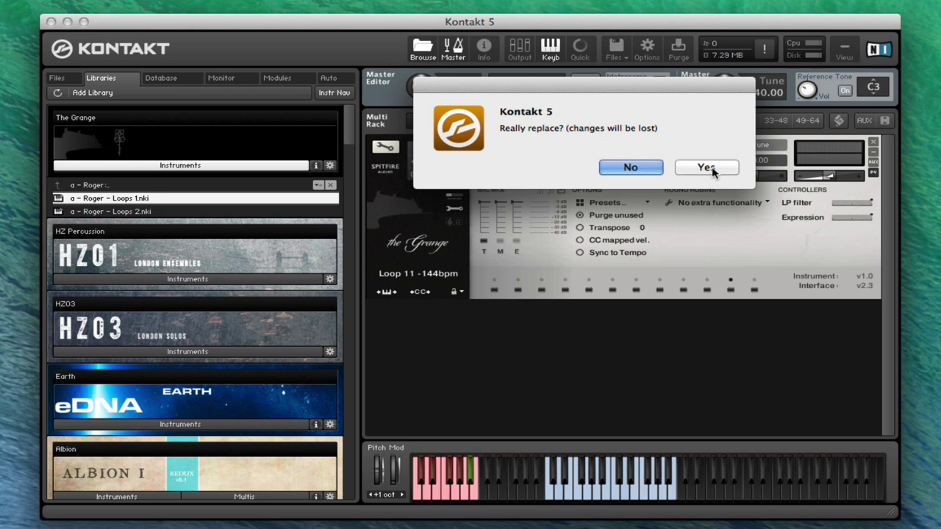
click(707, 169)
click(483, 241)
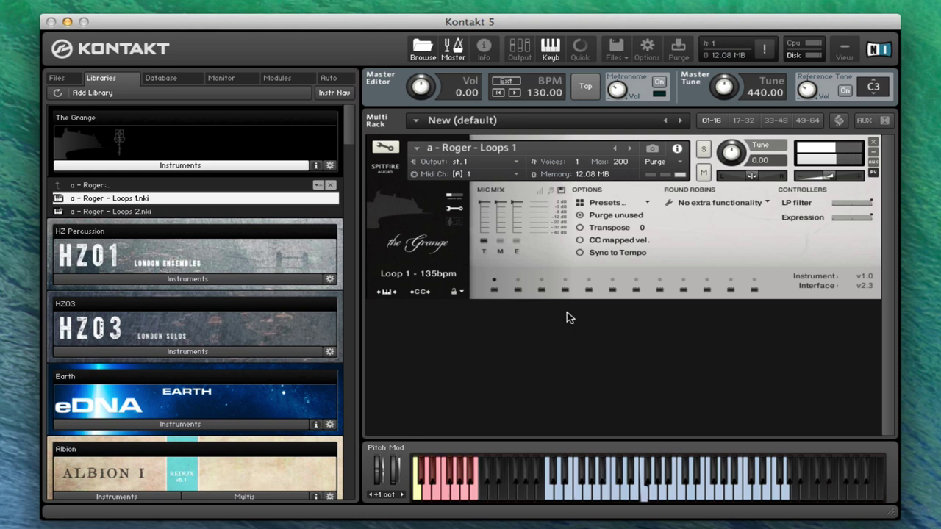
- Audition Loops 2 to 5, Loop 7 and Loops 9 to 12 of the Roger Loops 1 patch
click(516, 284)
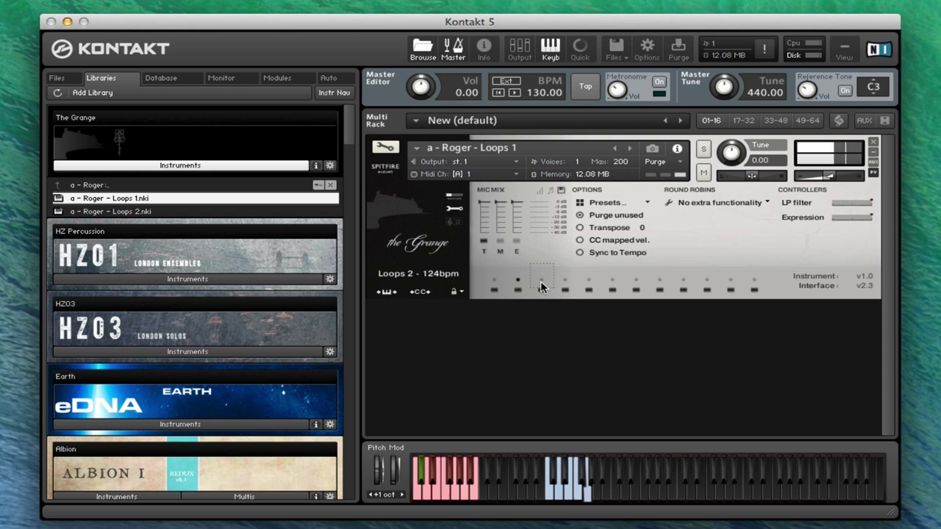
click(540, 282)
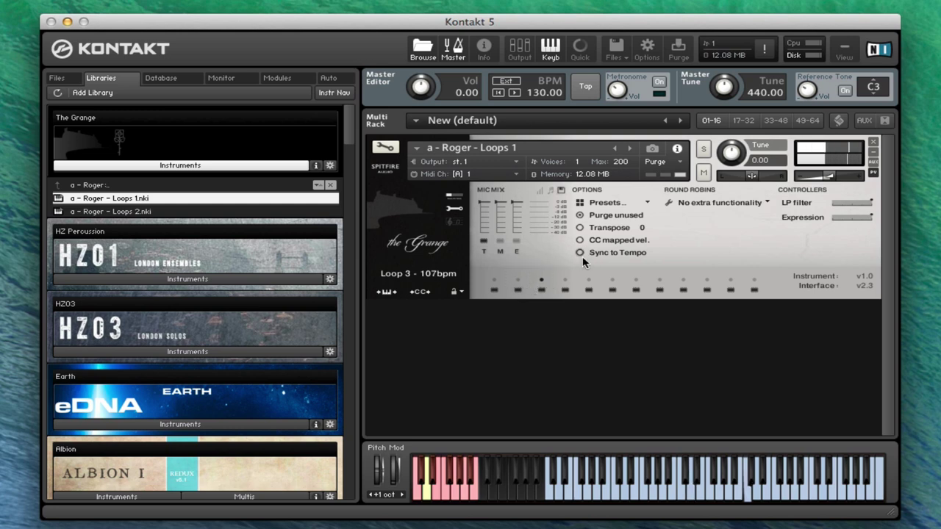
click(566, 288)
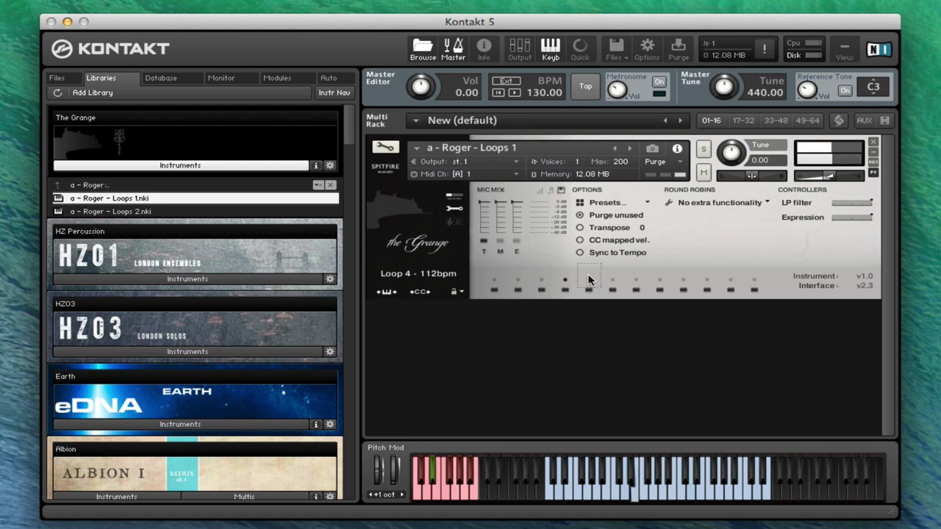
click(588, 284)
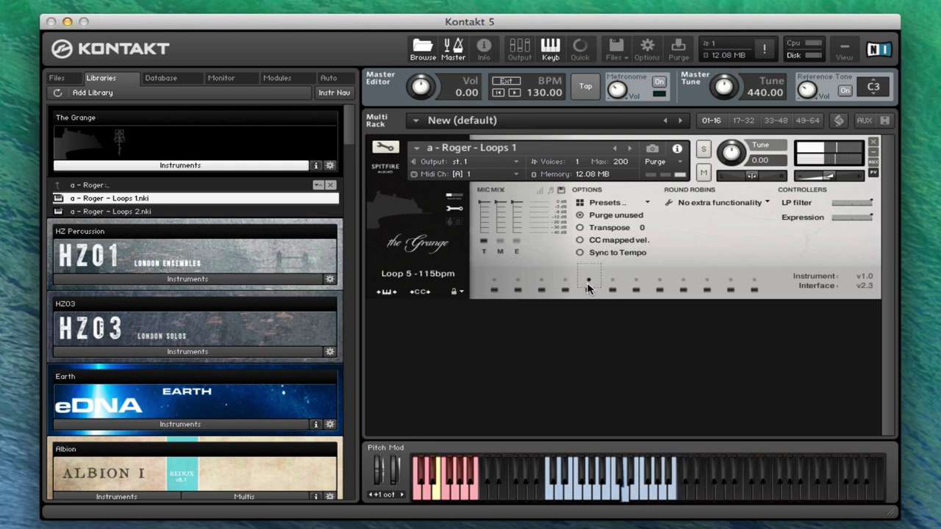
click(636, 282)
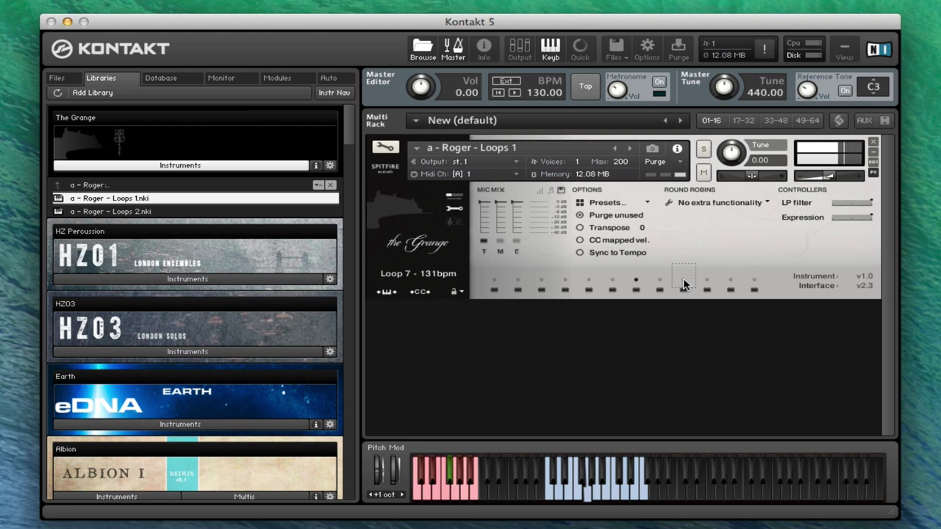
click(683, 284)
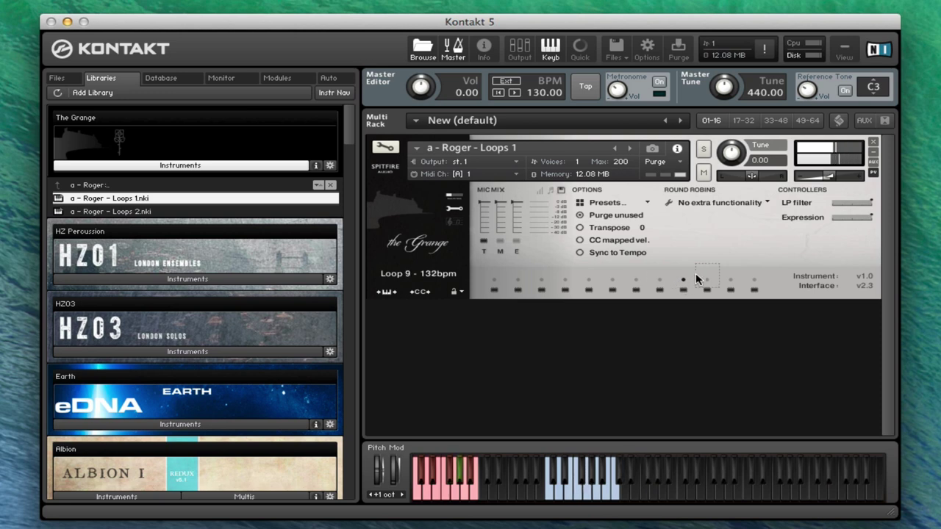
click(704, 283)
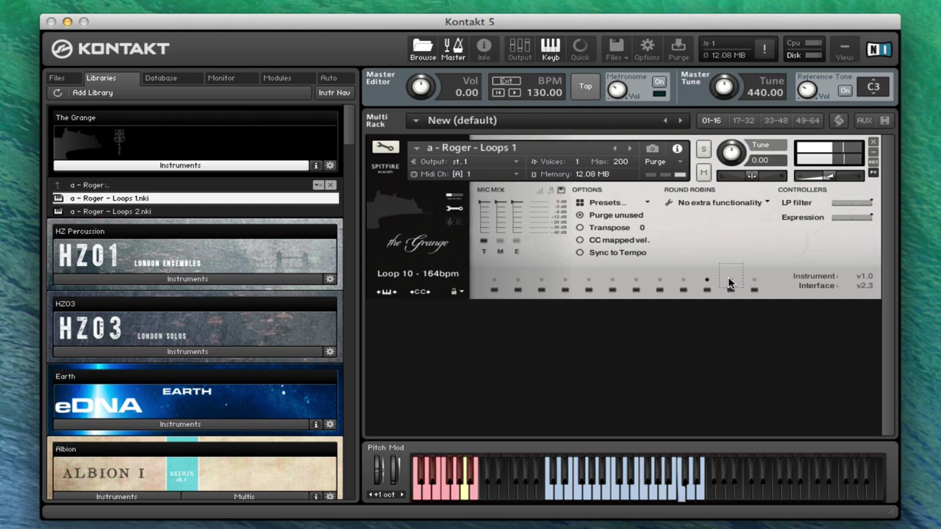
click(729, 279)
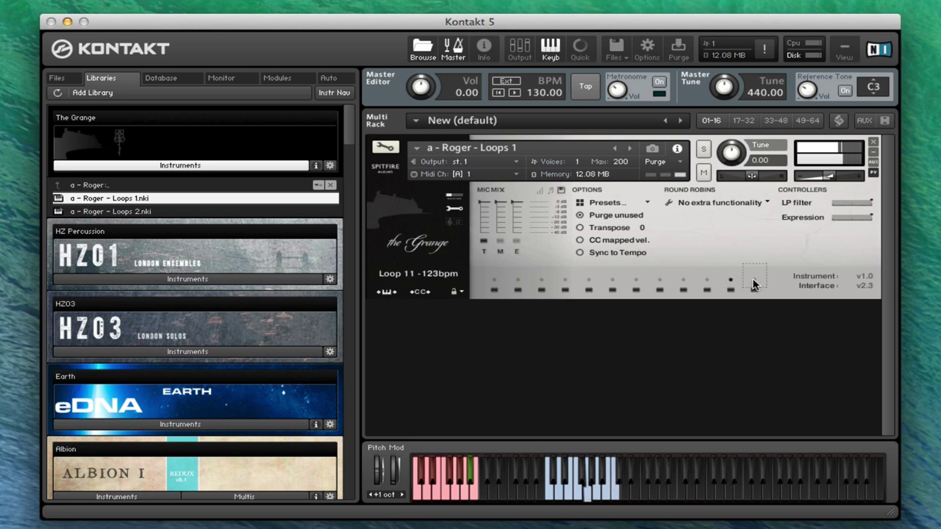
click(753, 282)
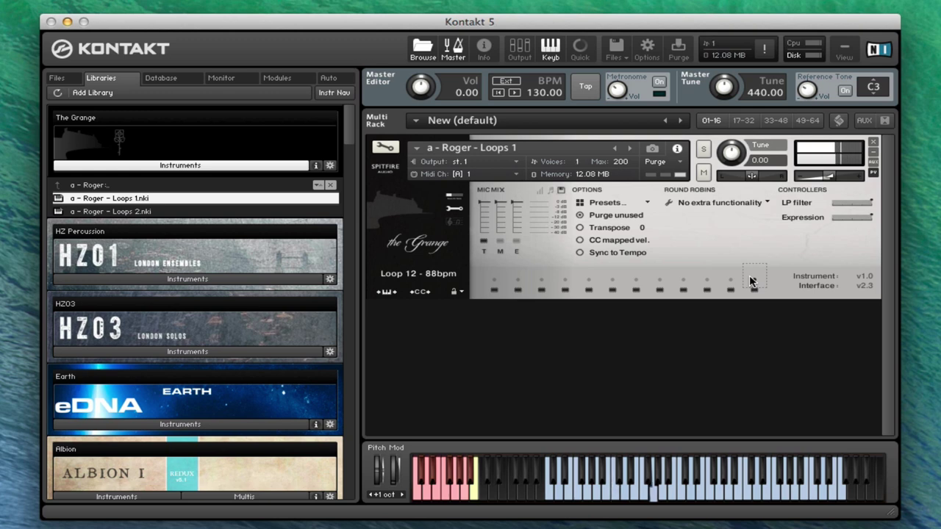
- Add the M and E microphones to Loop 12 and set both faders below the T level
click(501, 240)
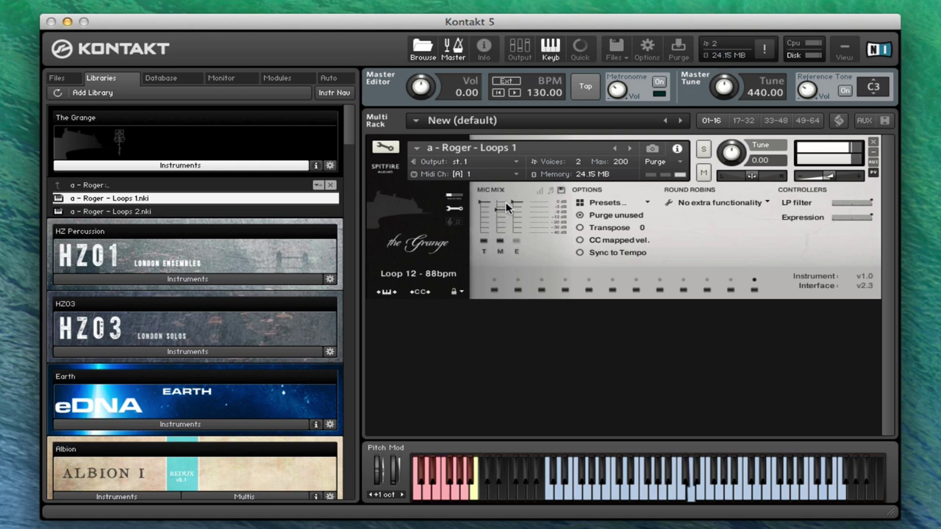
drag(503, 206, 509, 193)
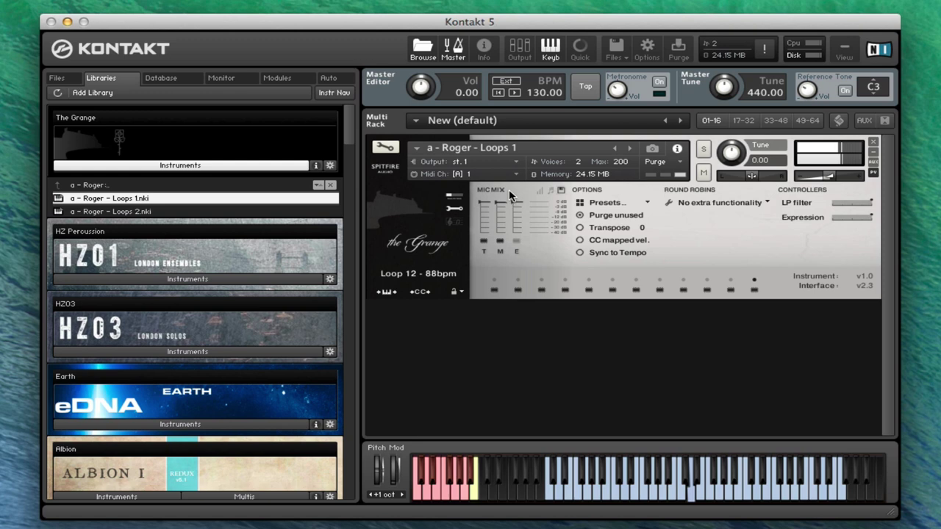
click(518, 240)
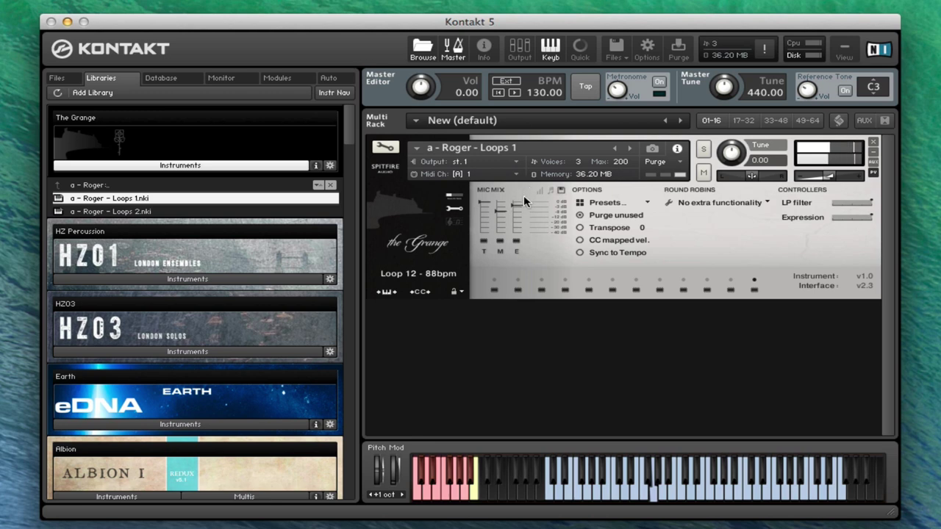
drag(489, 206, 500, 233)
- Replace the Loops 1 patch with a - Roger - Loops 2 from the Easy Tweak loops
click(86, 186)
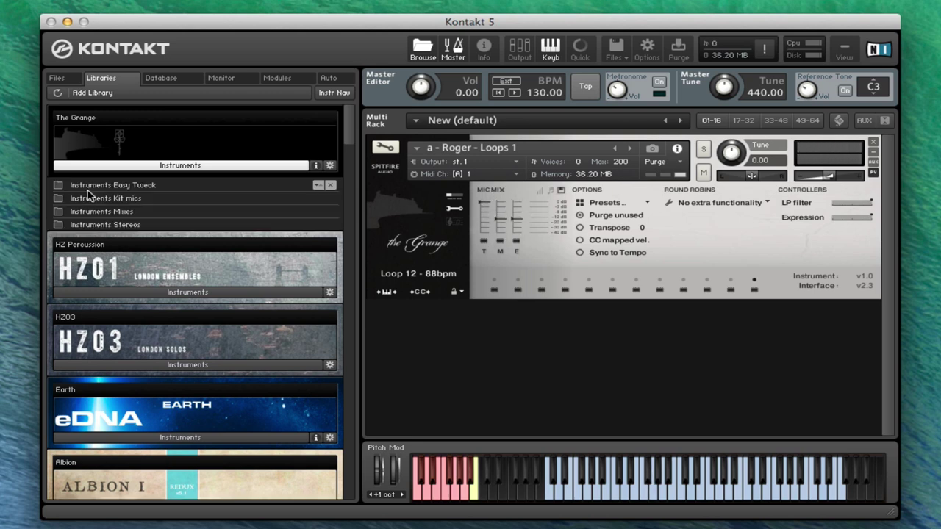
click(83, 199)
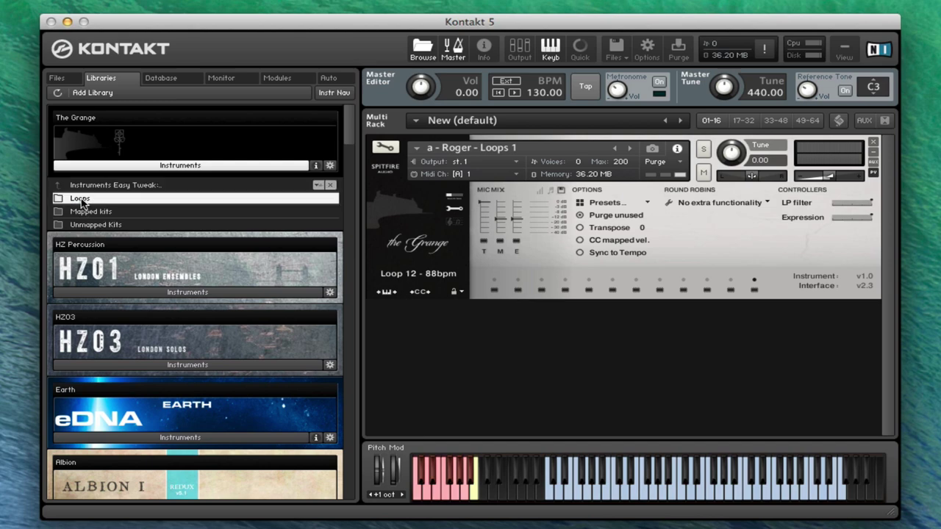
click(95, 201)
drag(121, 212, 550, 167)
click(683, 169)
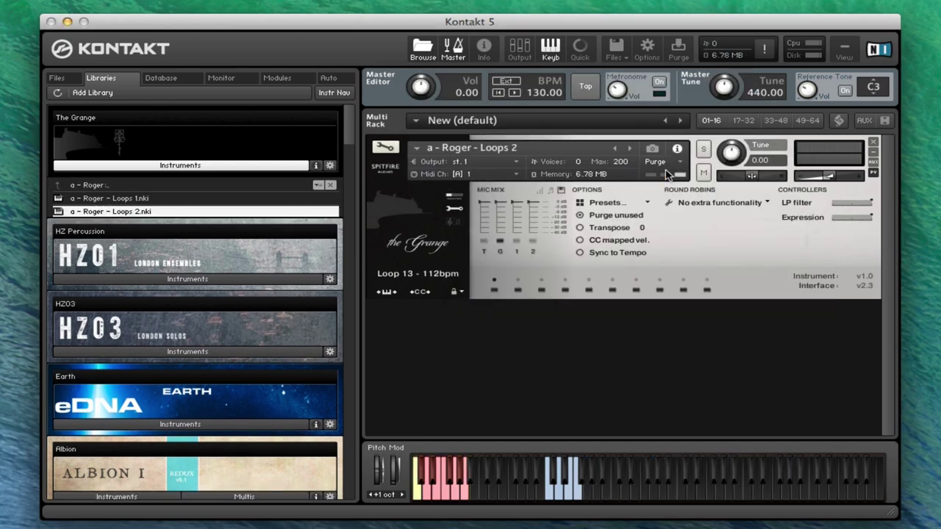
- Enable the T microphone on Loop 18, then lower microphone 2's fader and switch that microphone off
click(484, 241)
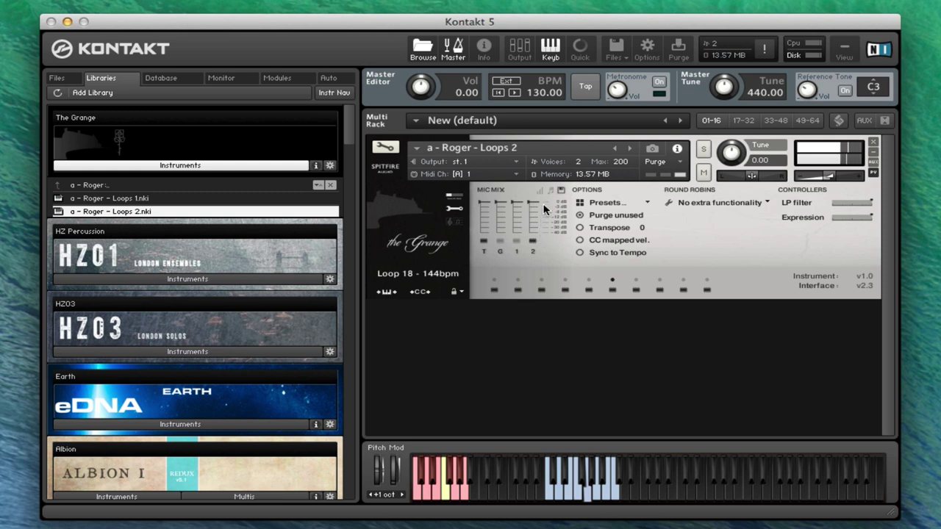
drag(542, 209, 542, 242)
click(534, 241)
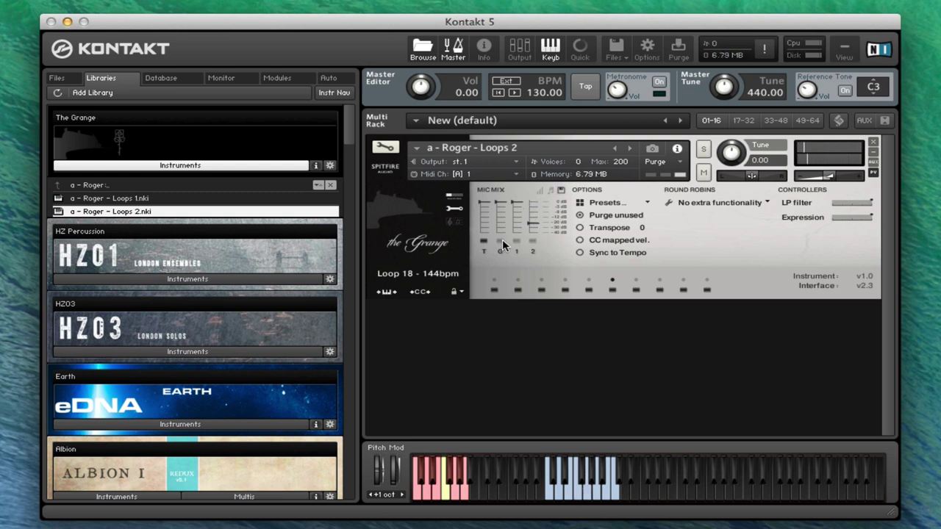
- Enable the G, 1 and 2 microphones alongside T and rebalance their faders
click(503, 239)
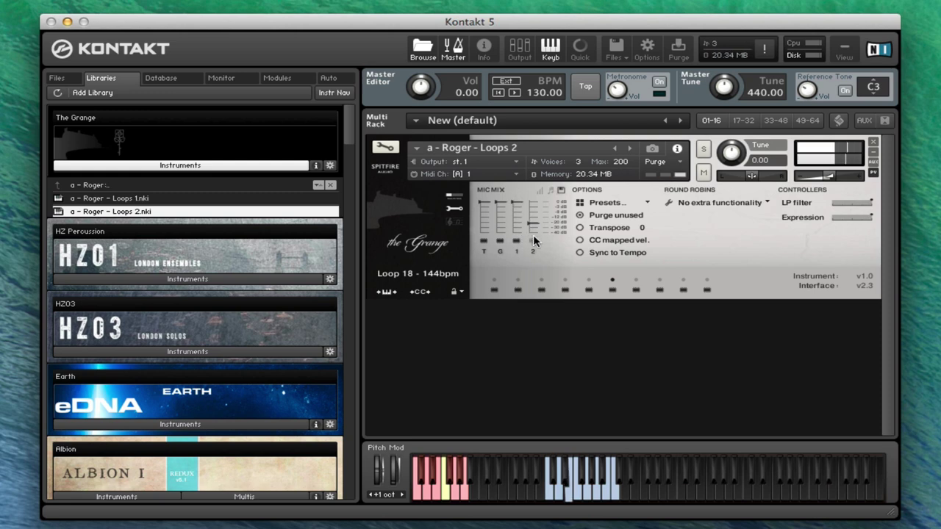
drag(533, 224, 540, 188)
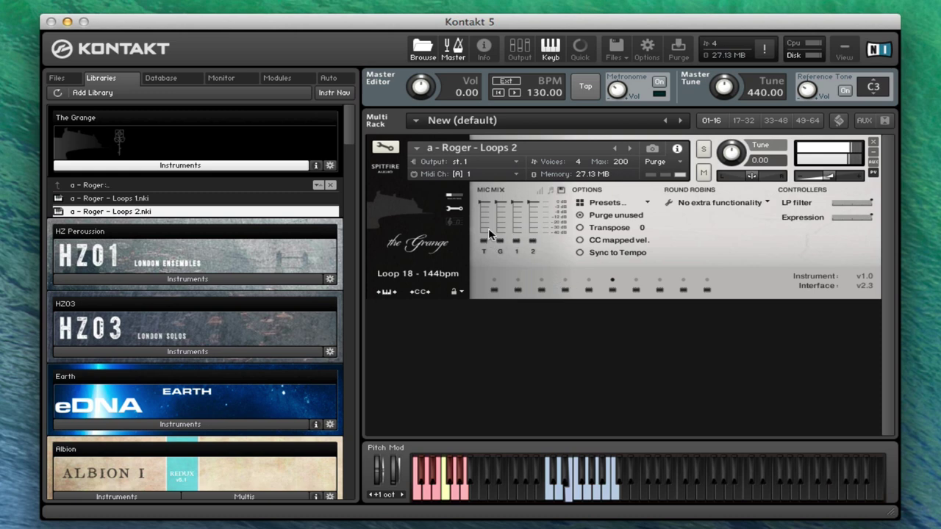
drag(538, 218, 537, 228)
- Select Loop 21 and switch off the G and 1 microphones, leaving T and 2 active
click(683, 280)
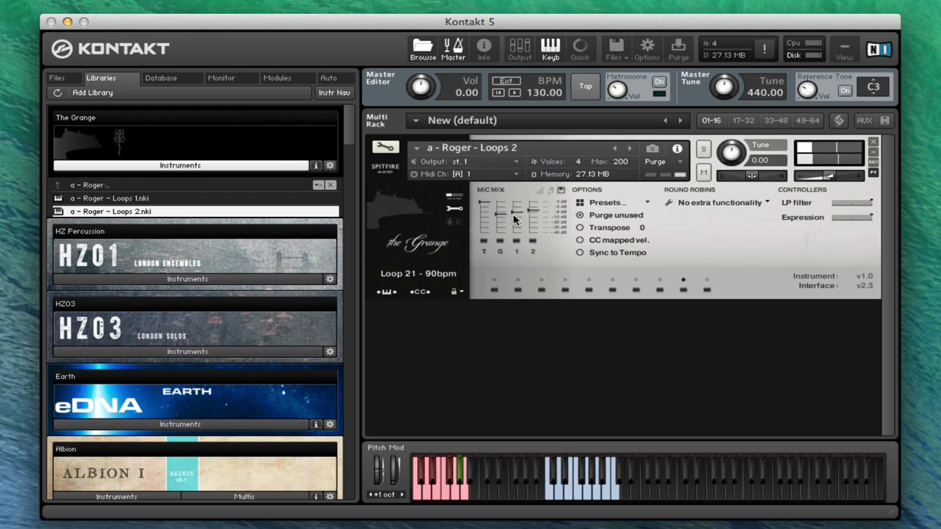
click(500, 240)
click(519, 241)
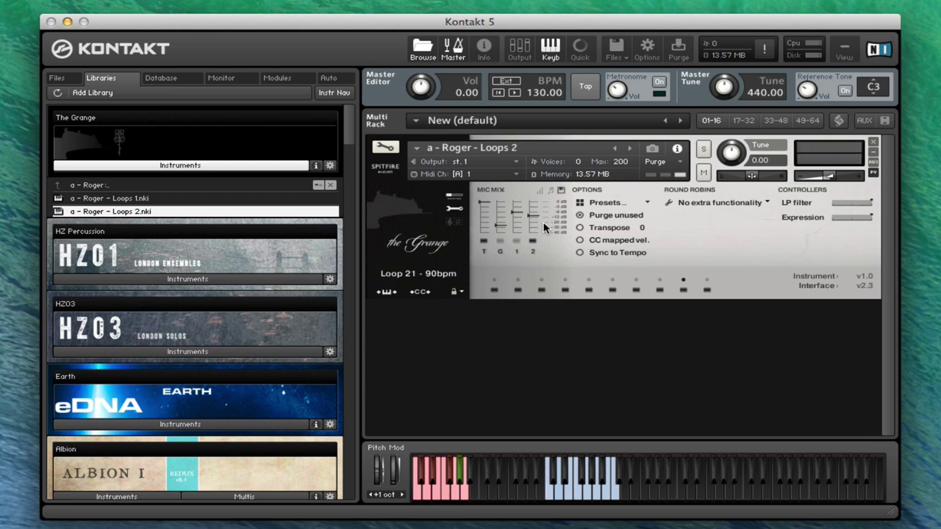
- Load b - Chad kit (Snare 1) from the mapped kits of Instruments Kit mics in place of the Roger Loops 2 patch
double_click(102, 184)
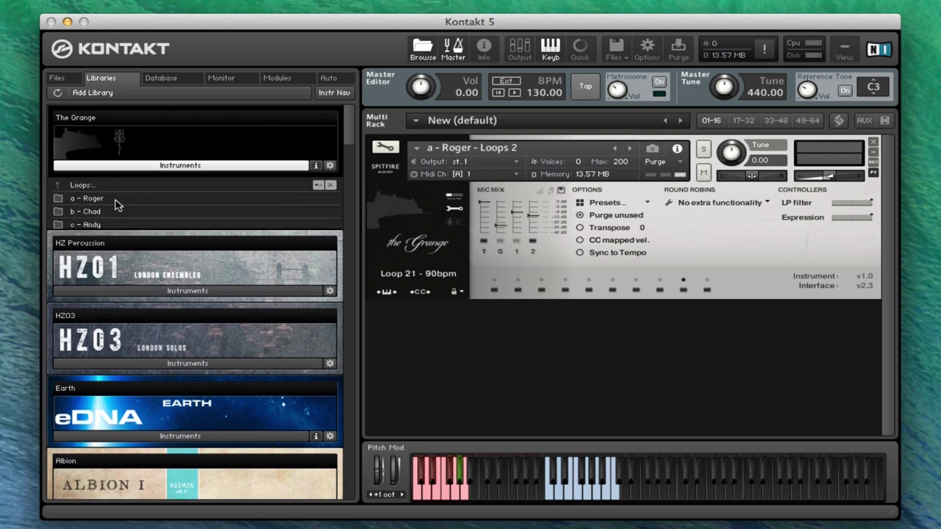
double_click(104, 186)
double_click(105, 187)
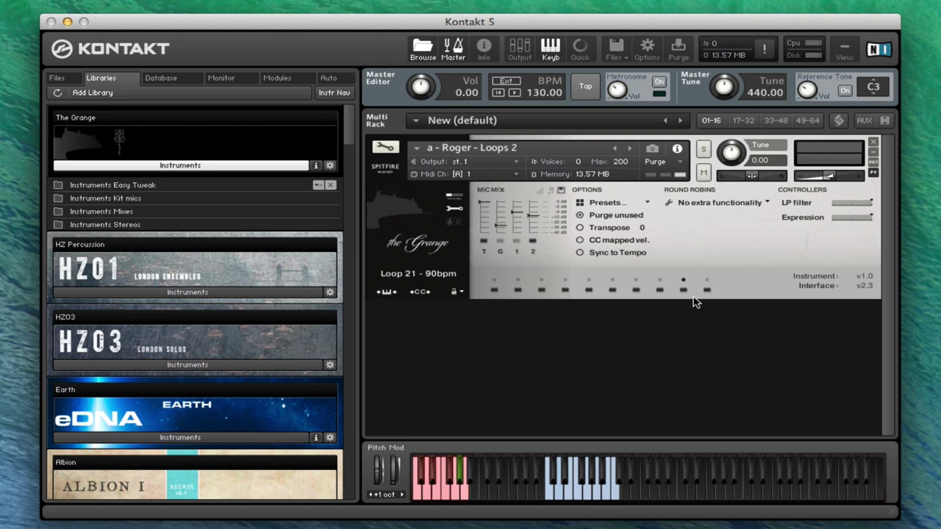
double_click(133, 199)
double_click(129, 198)
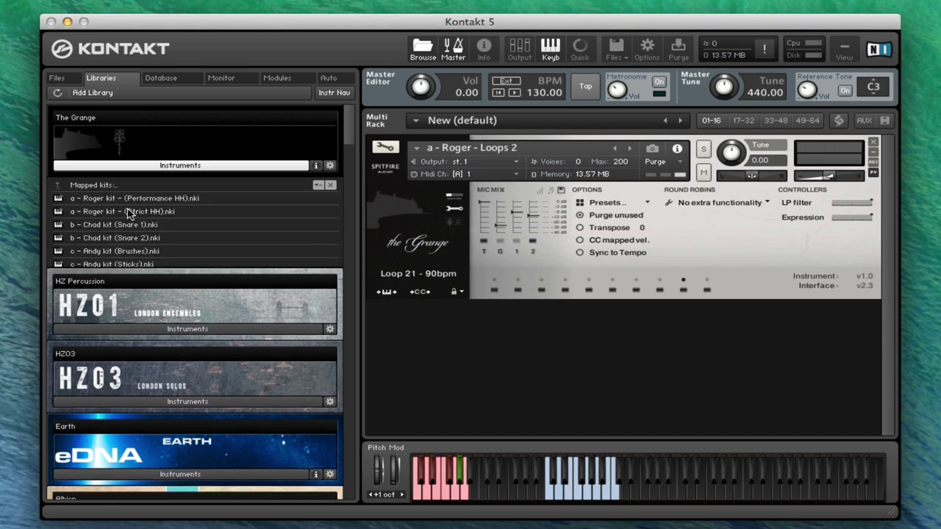
drag(126, 226, 622, 169)
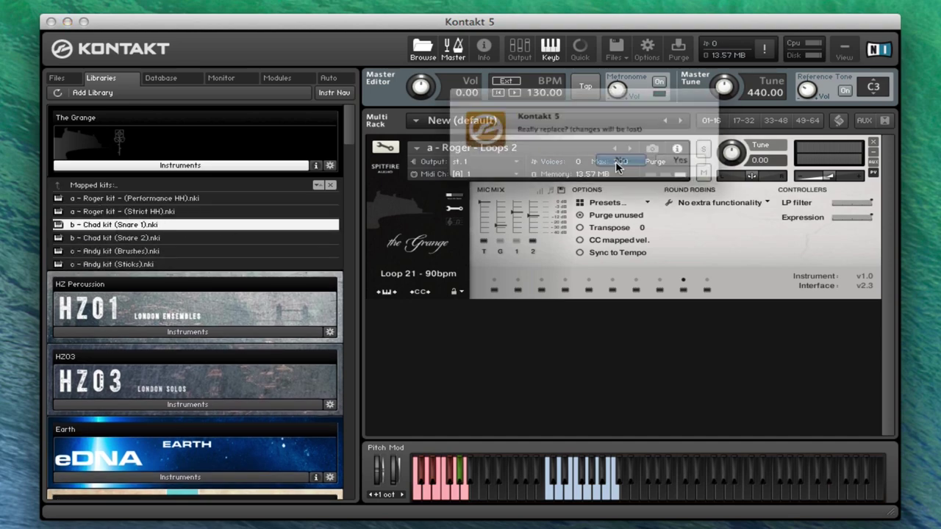
click(718, 166)
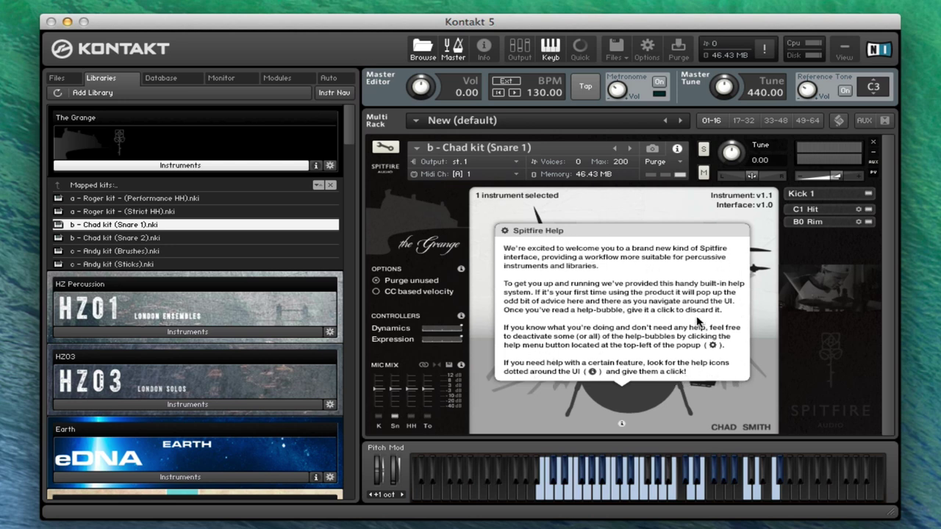
- Dismiss the Spitfire Help bubbles and select the Crash 2 cymbal on the drum kit picture
click(505, 232)
click(597, 220)
click(633, 203)
click(651, 202)
click(730, 325)
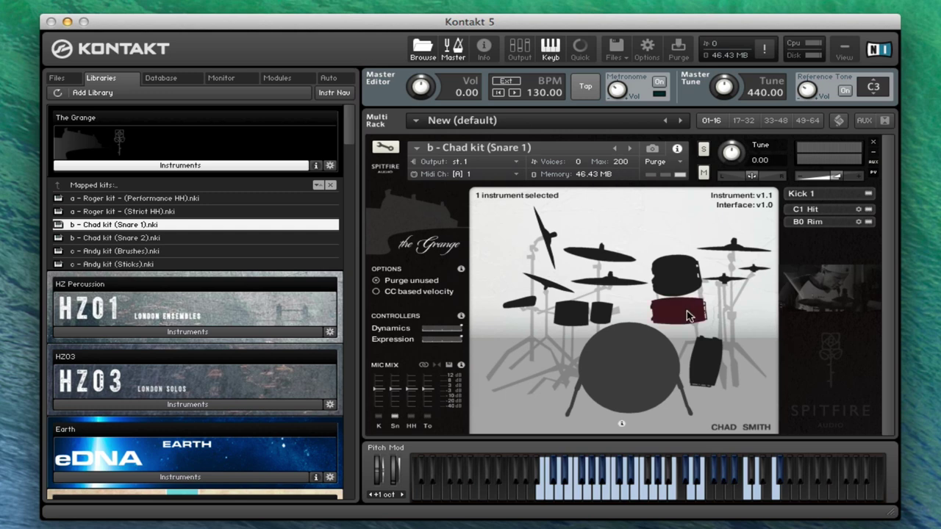
click(616, 262)
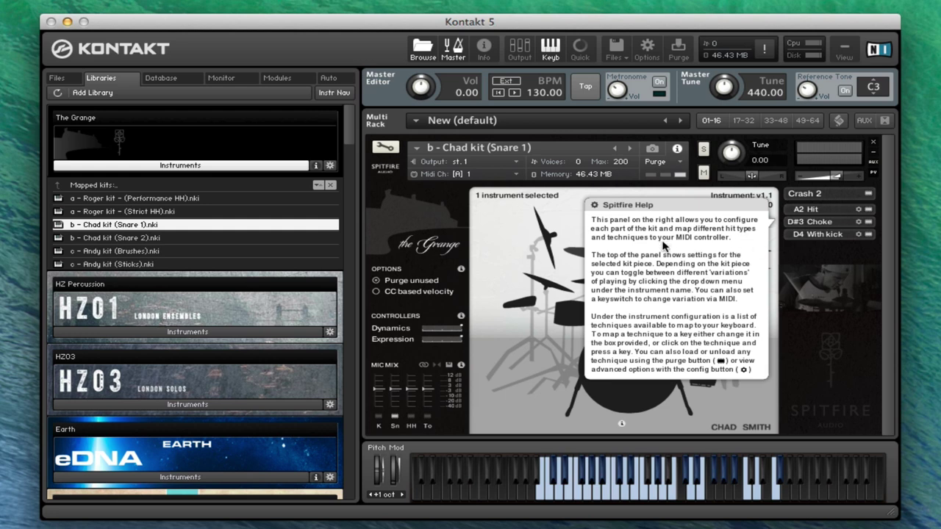
click(631, 241)
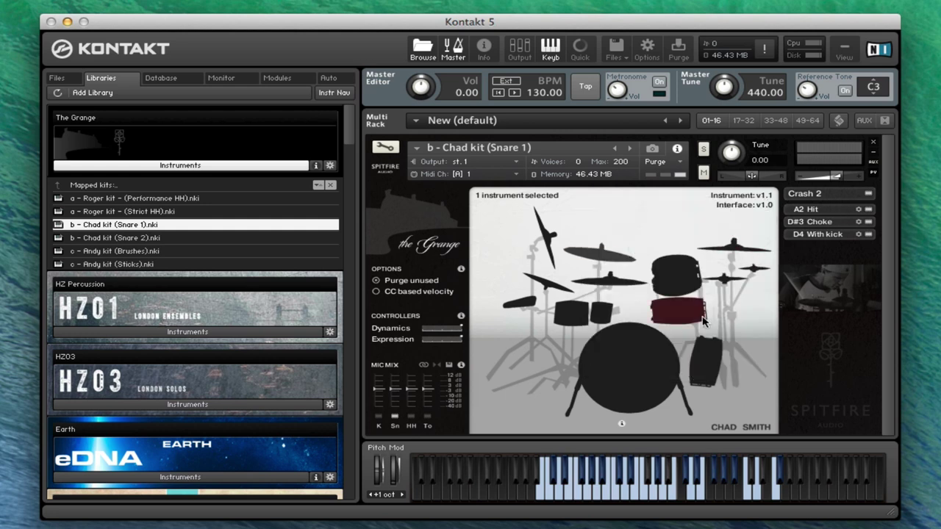